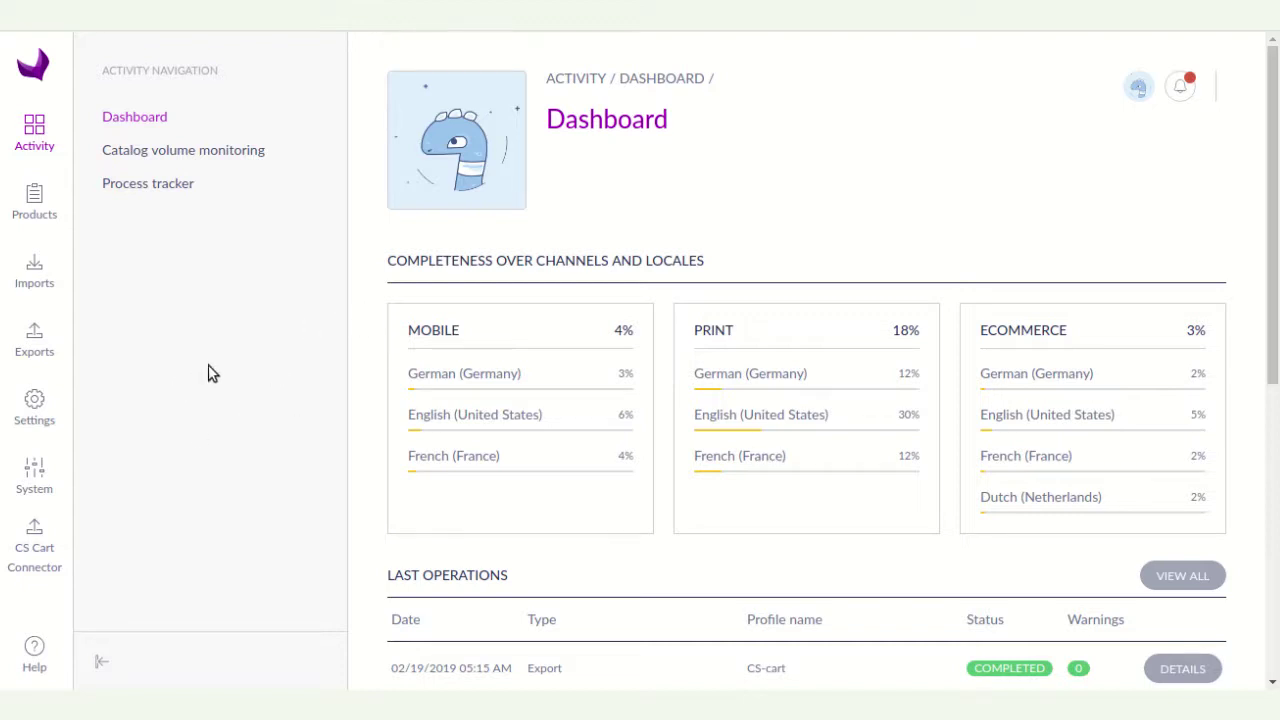
# - Browse the Products grid of 1114 results, then begin creating a new product
pyautogui.click(35, 206)
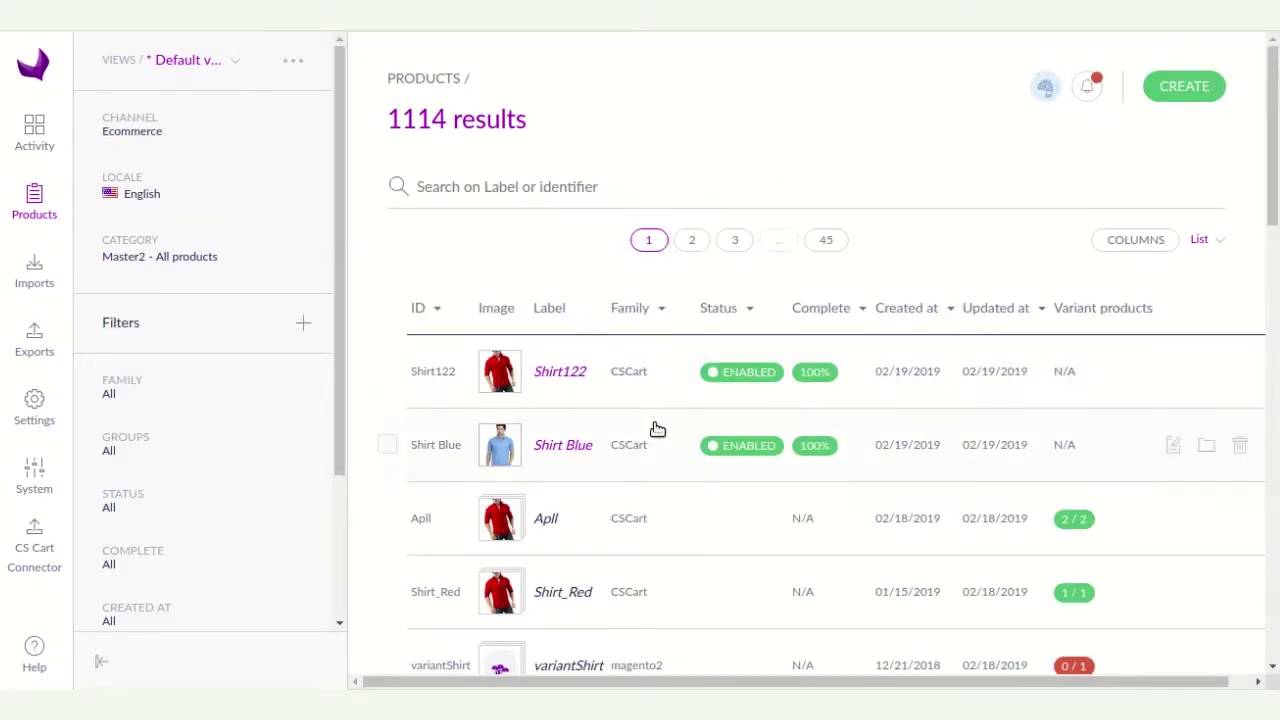
pyautogui.scroll(-1, 662, 380)
pyautogui.scroll(-10, 703, 508)
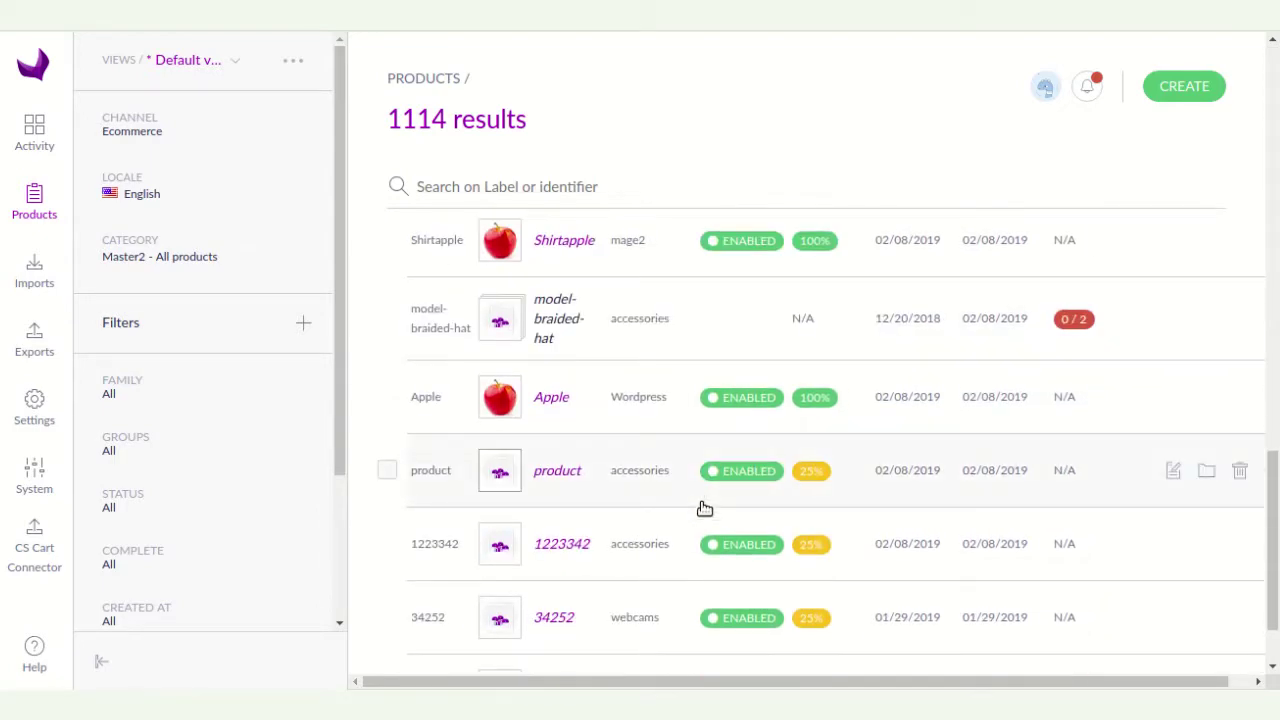
pyautogui.scroll(10, 704, 509)
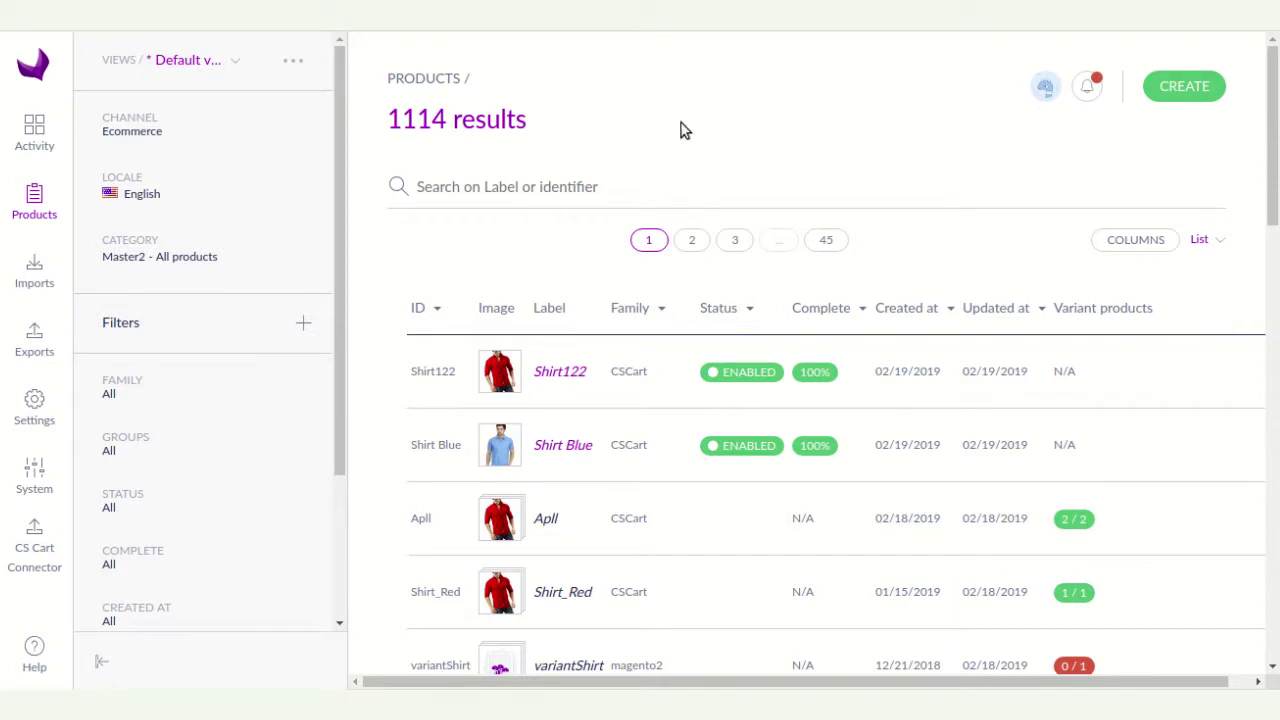
pyautogui.click(1184, 88)
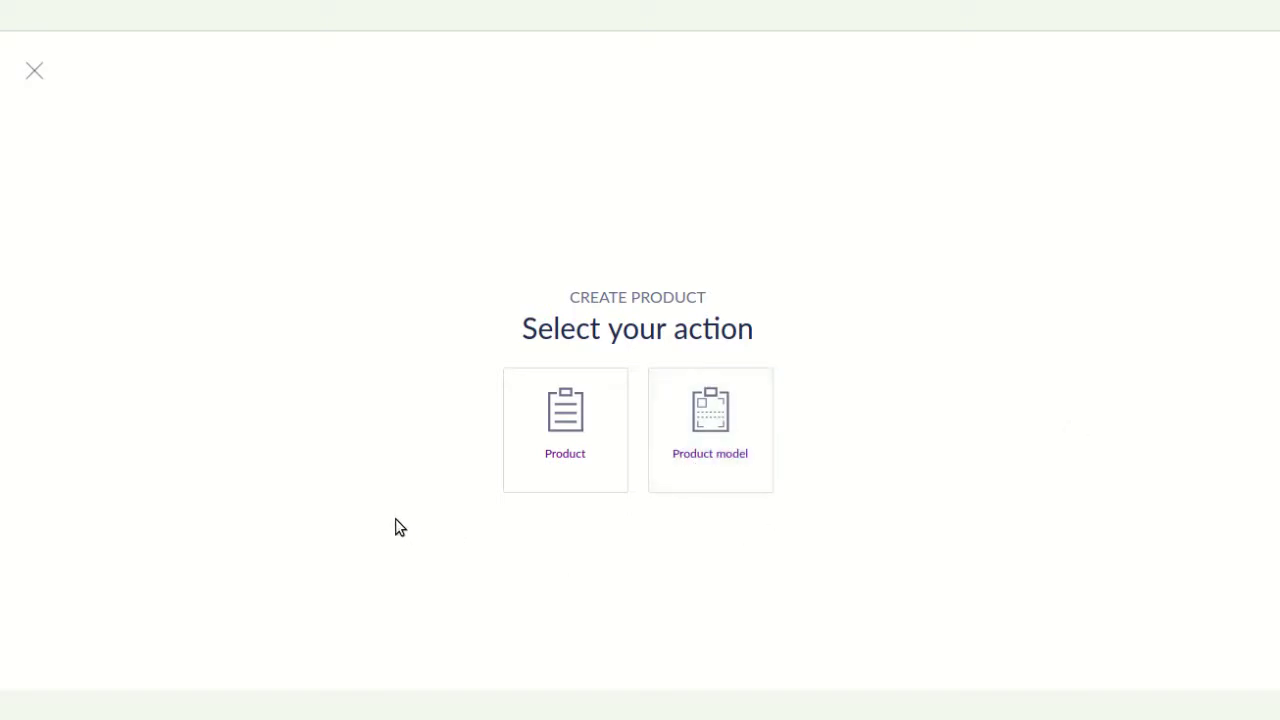
# - Create a simple product with SKU 'Tshirt Blue' and the family matching 'ca', and save it
pyautogui.click(579, 434)
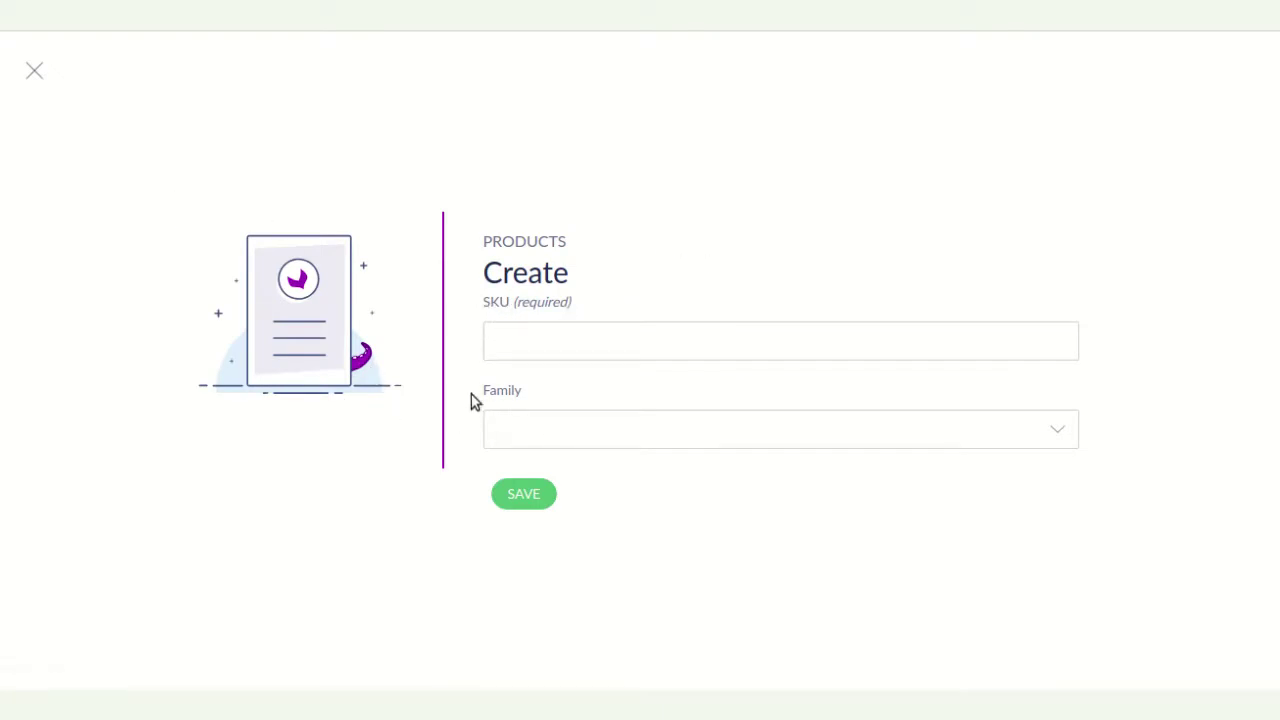
pyautogui.click(542, 337)
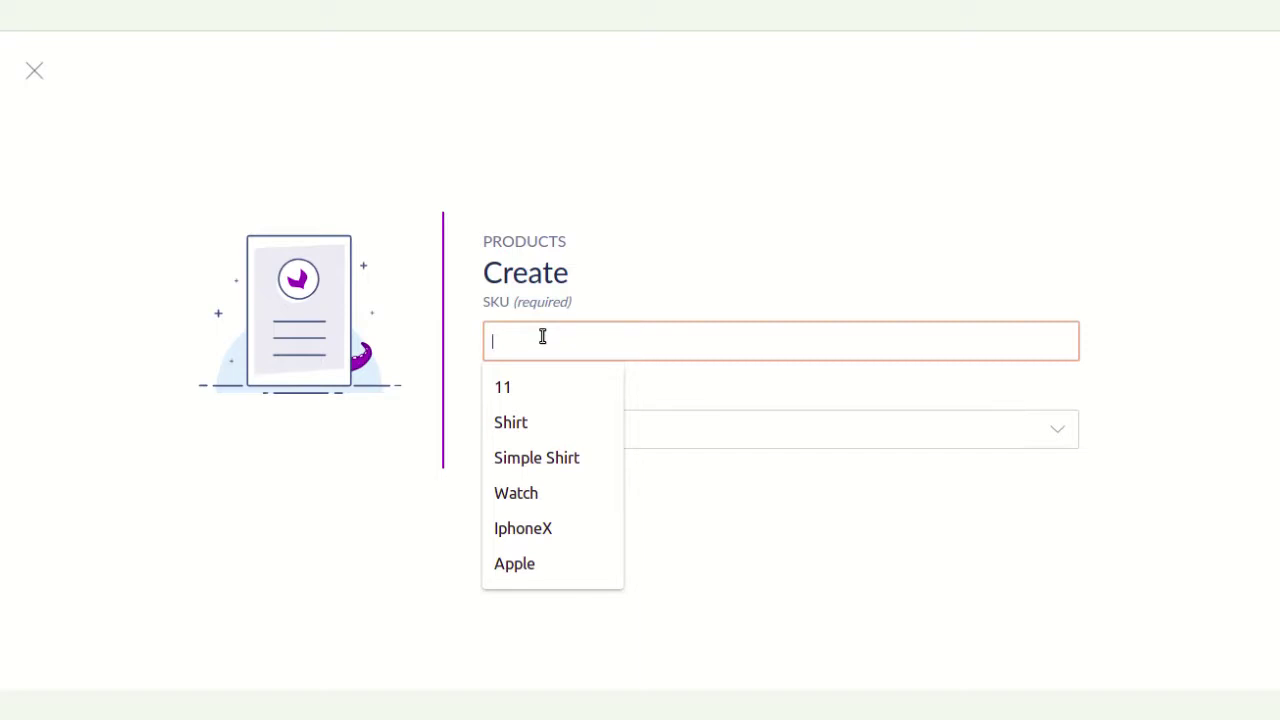
pyautogui.write('Tshirt ')
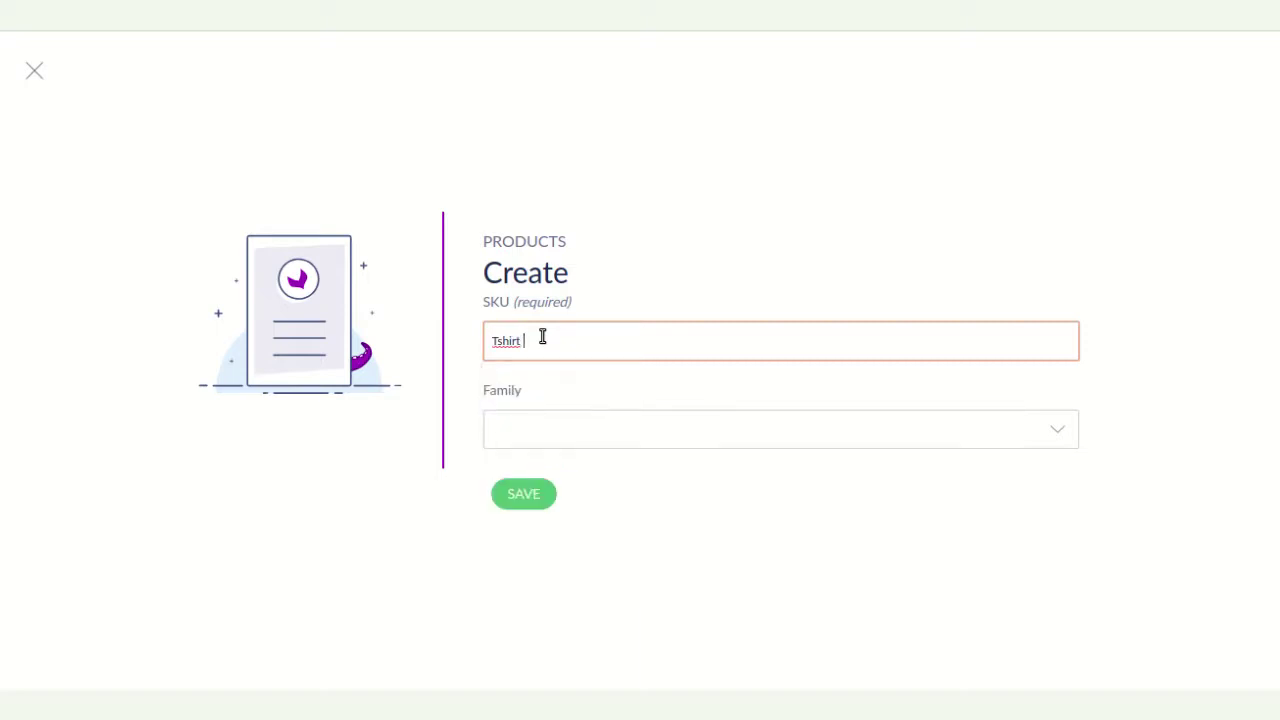
pyautogui.write('Blue')
pyautogui.click(614, 432)
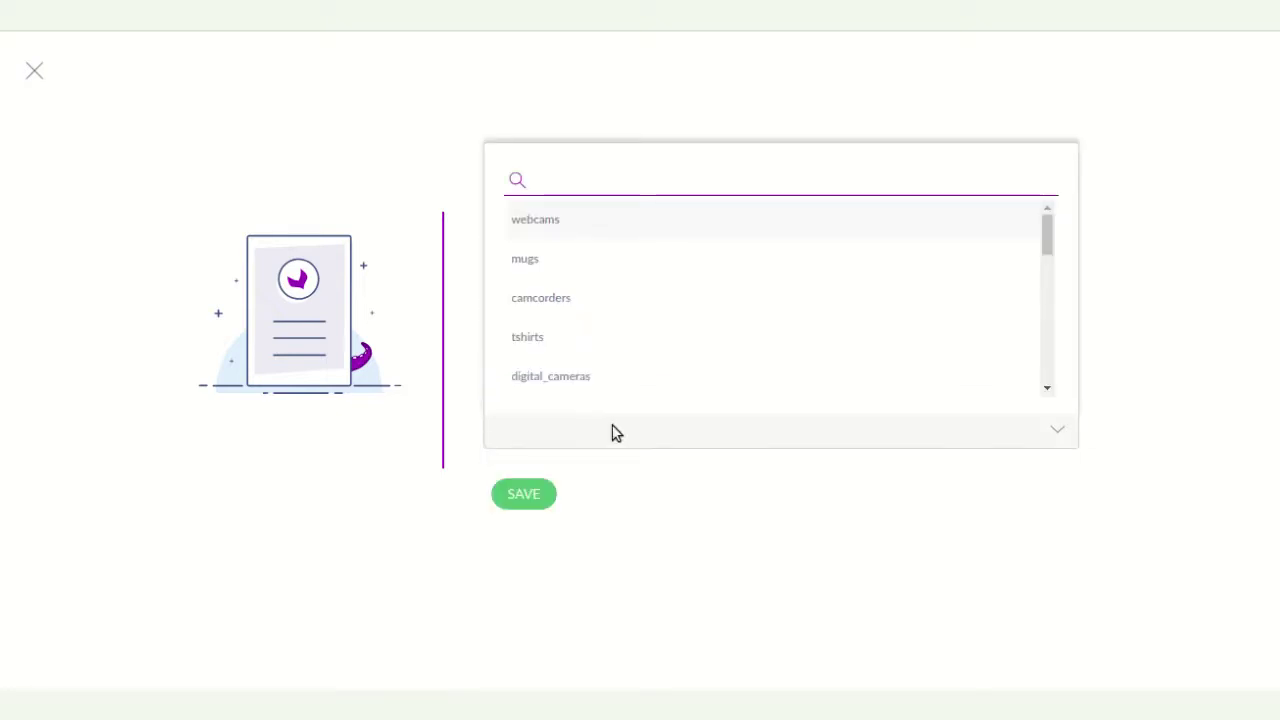
pyautogui.write('ca')
pyautogui.click(530, 372)
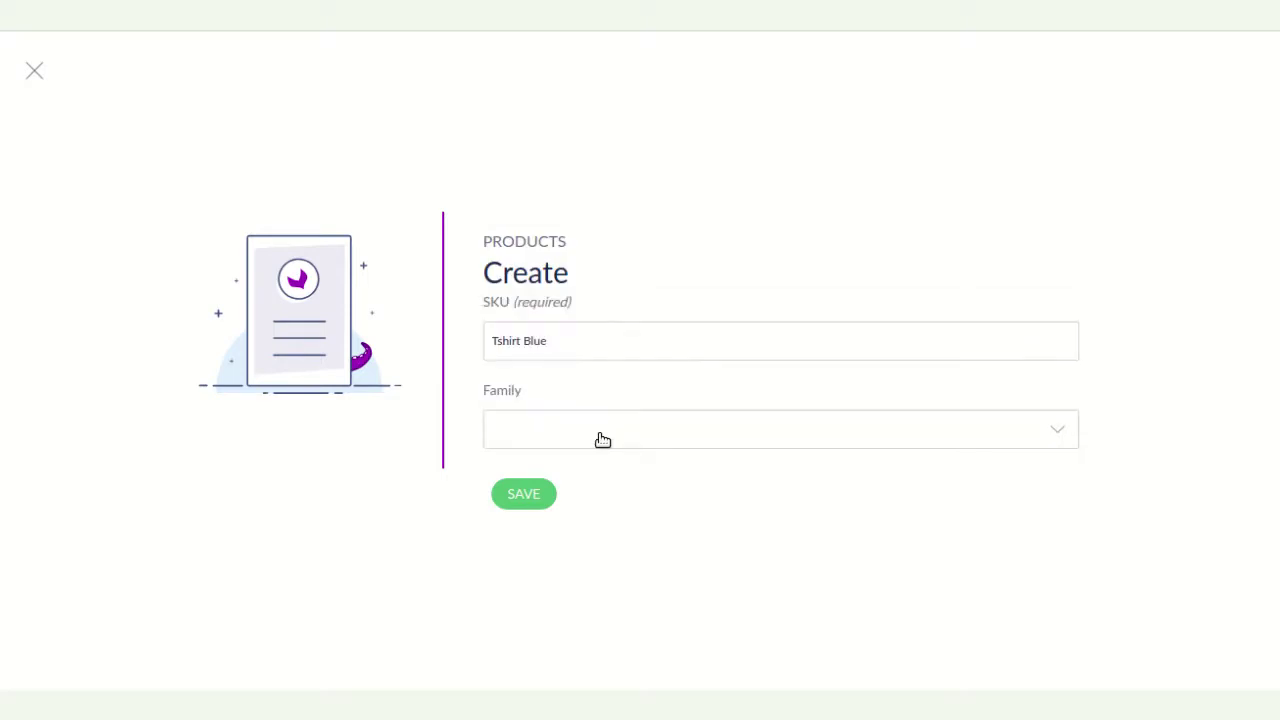
pyautogui.click(524, 495)
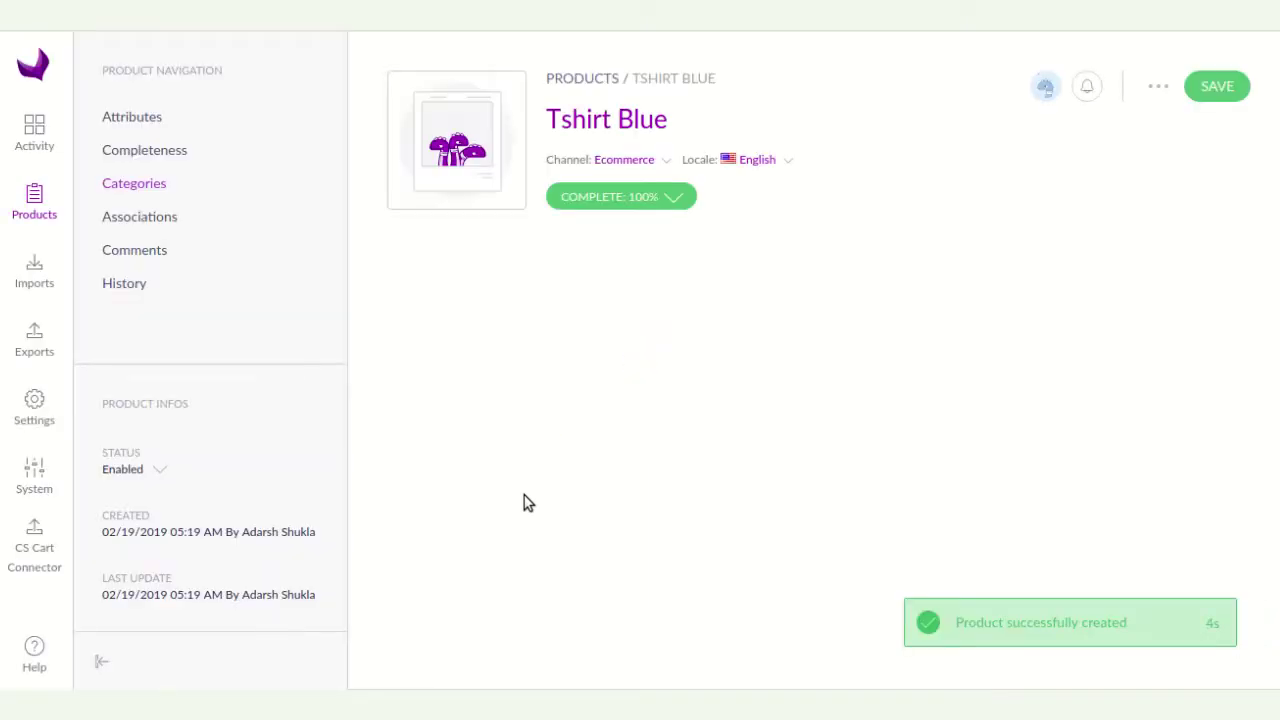
# - On the Attributes tab, set Quantity to 40 and Color2 to Black
pyautogui.click(127, 118)
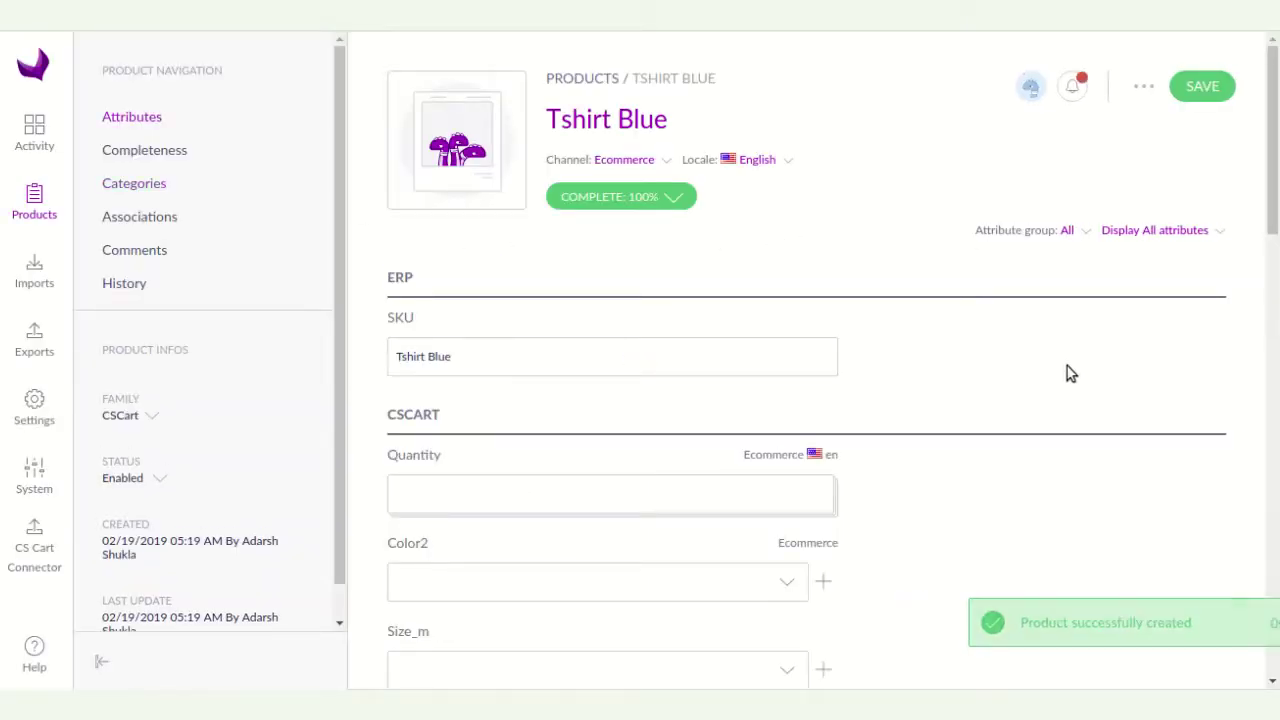
pyautogui.scroll(-15, 955, 506)
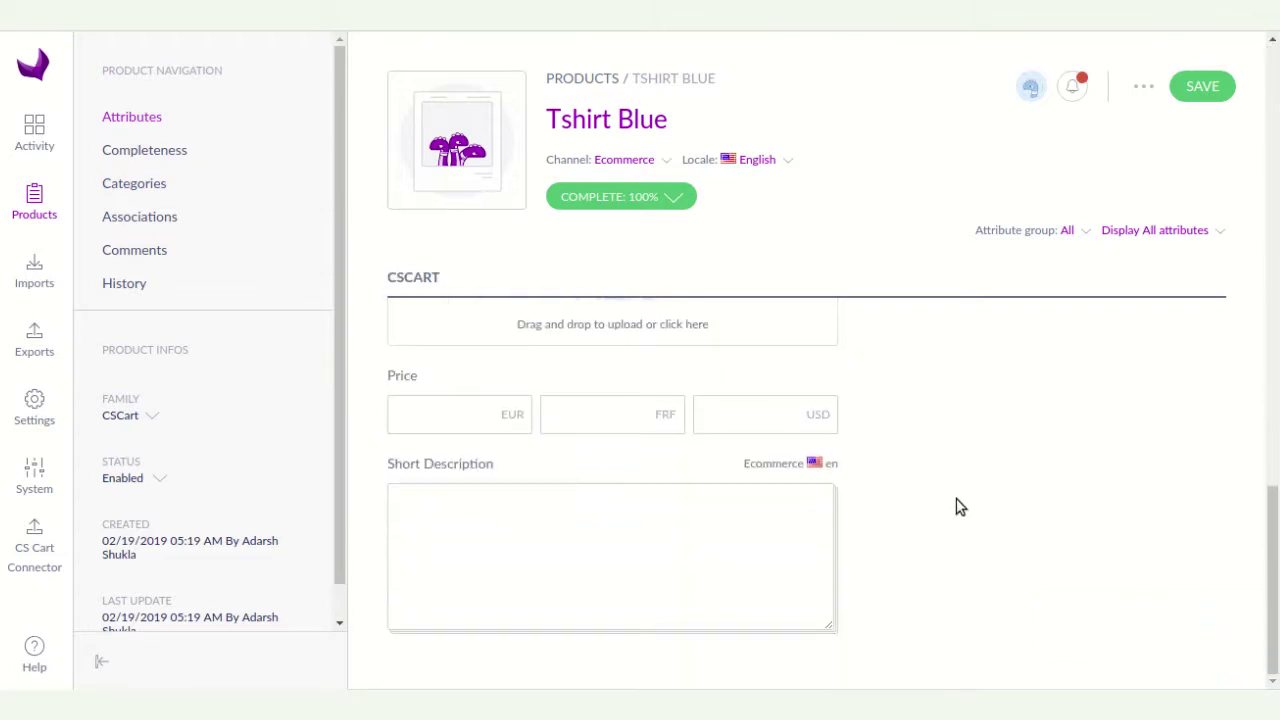
pyautogui.scroll(15, 955, 506)
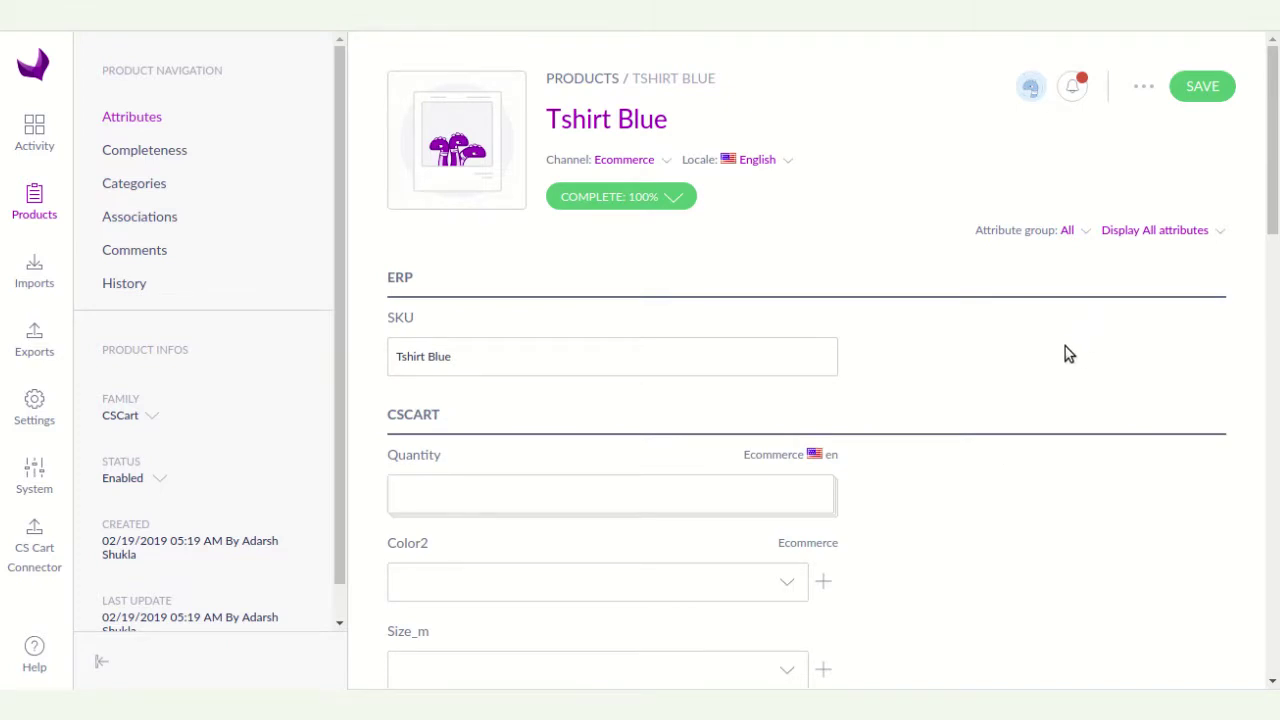
pyautogui.click(475, 494)
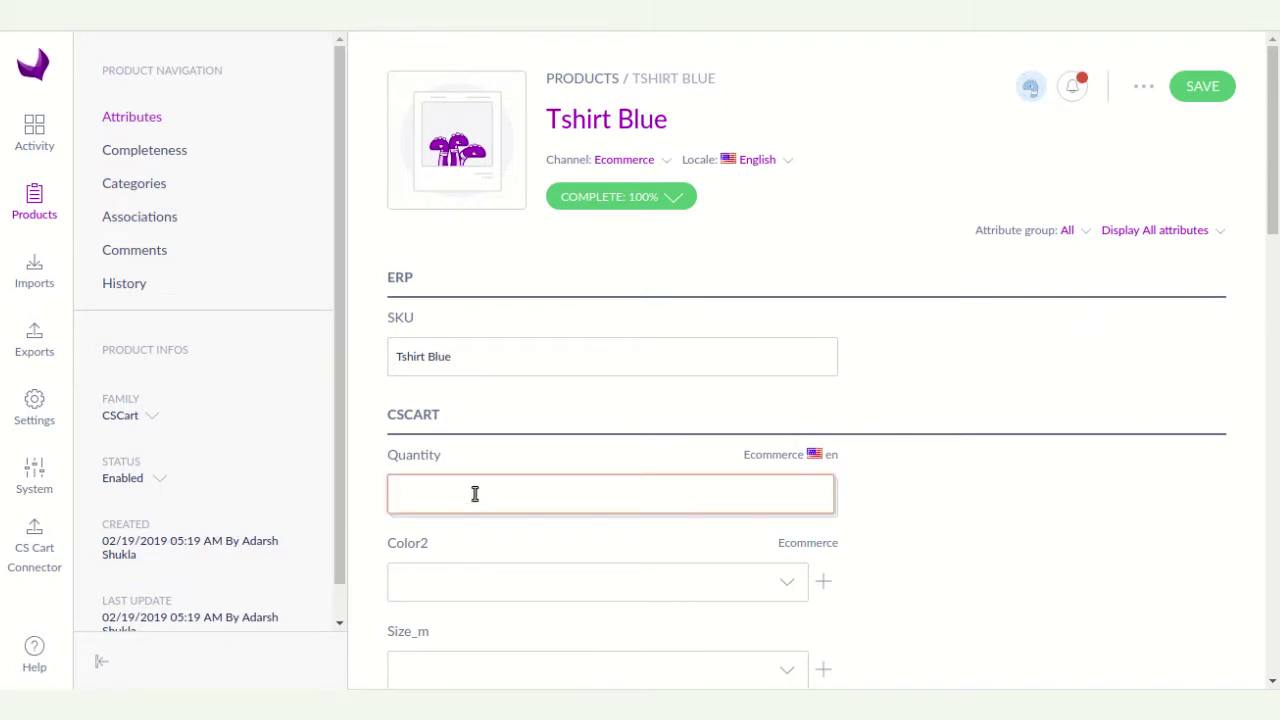
pyautogui.write('40')
pyautogui.click(449, 590)
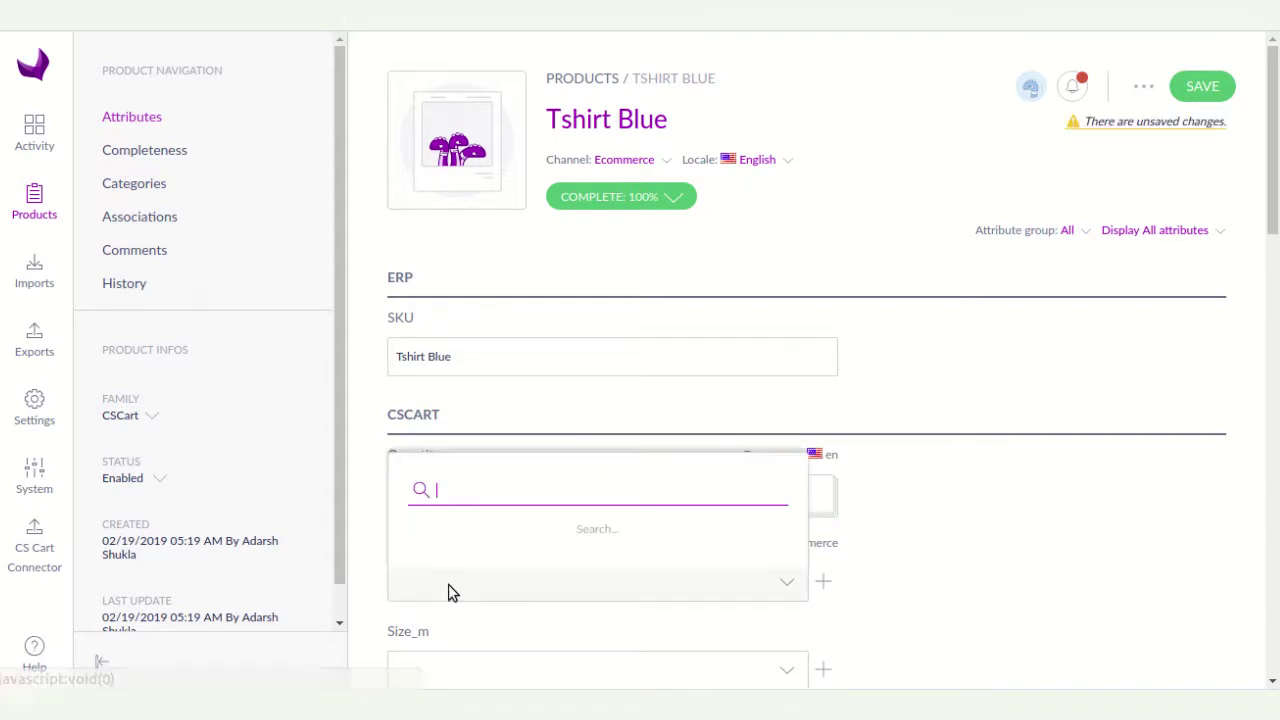
pyautogui.click(440, 490)
# - Set Size_m to M, add the 'Tshirt' description, and enter CompanyId 1
pyautogui.scroll(-2, 540, 580)
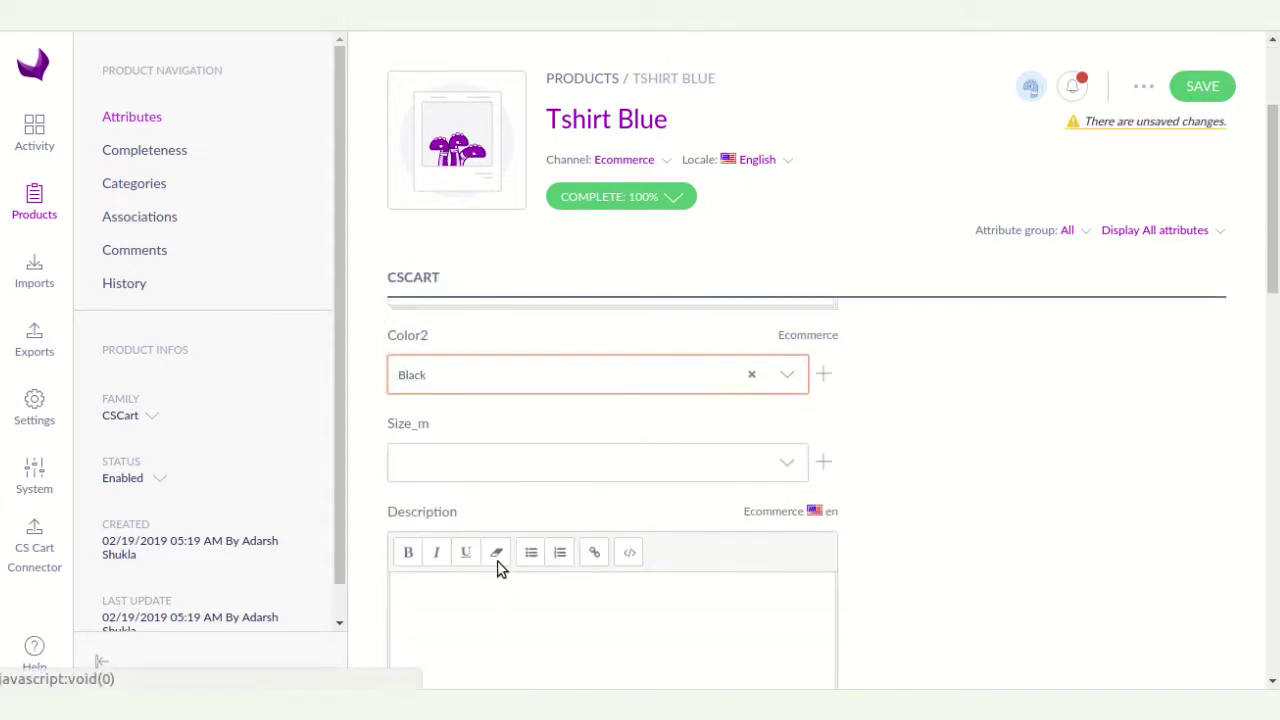
pyautogui.click(470, 464)
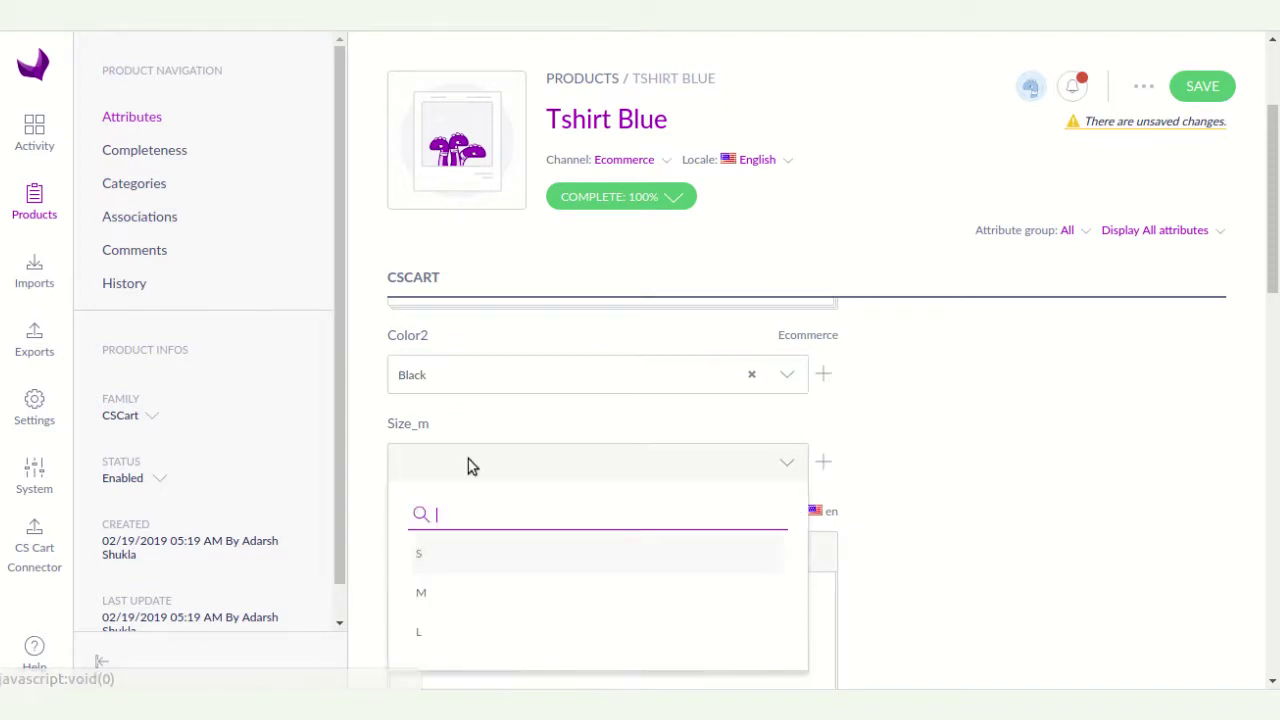
pyautogui.click(437, 593)
pyautogui.scroll(-2, 554, 563)
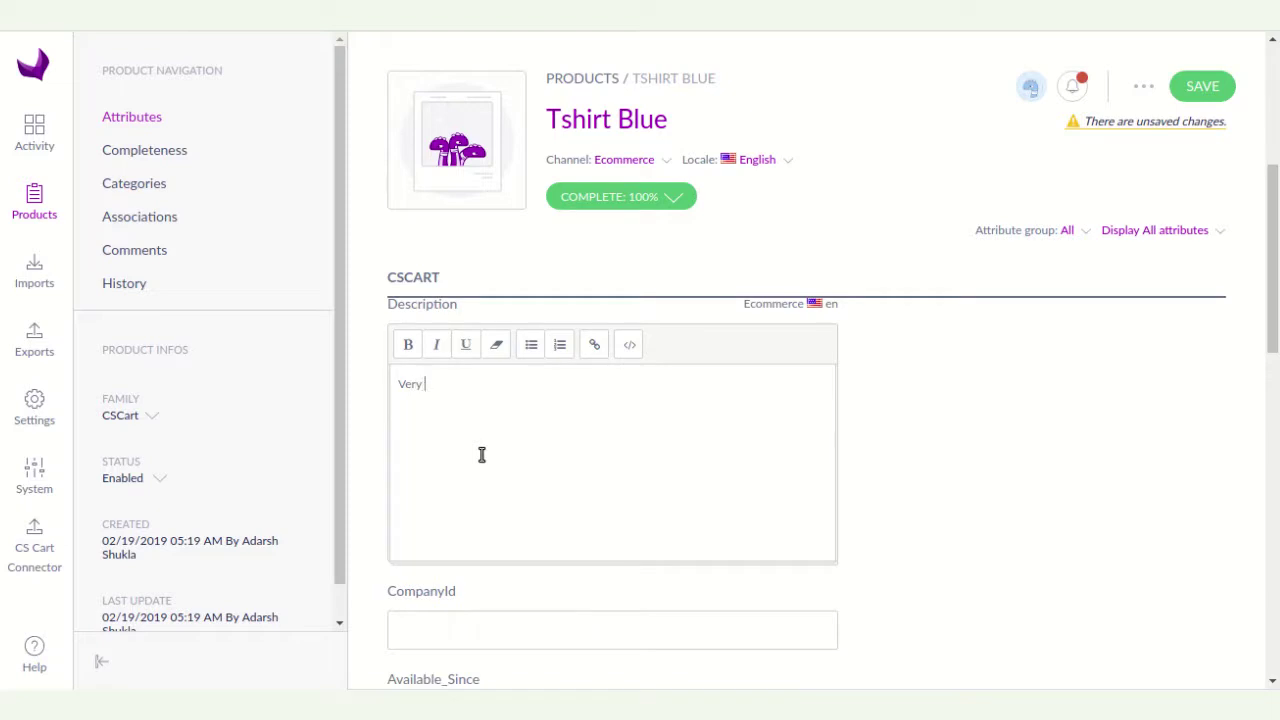
pyautogui.write('e Tshirt')
pyautogui.click(417, 622)
pyautogui.write('1')
pyautogui.scroll(-2, 417, 622)
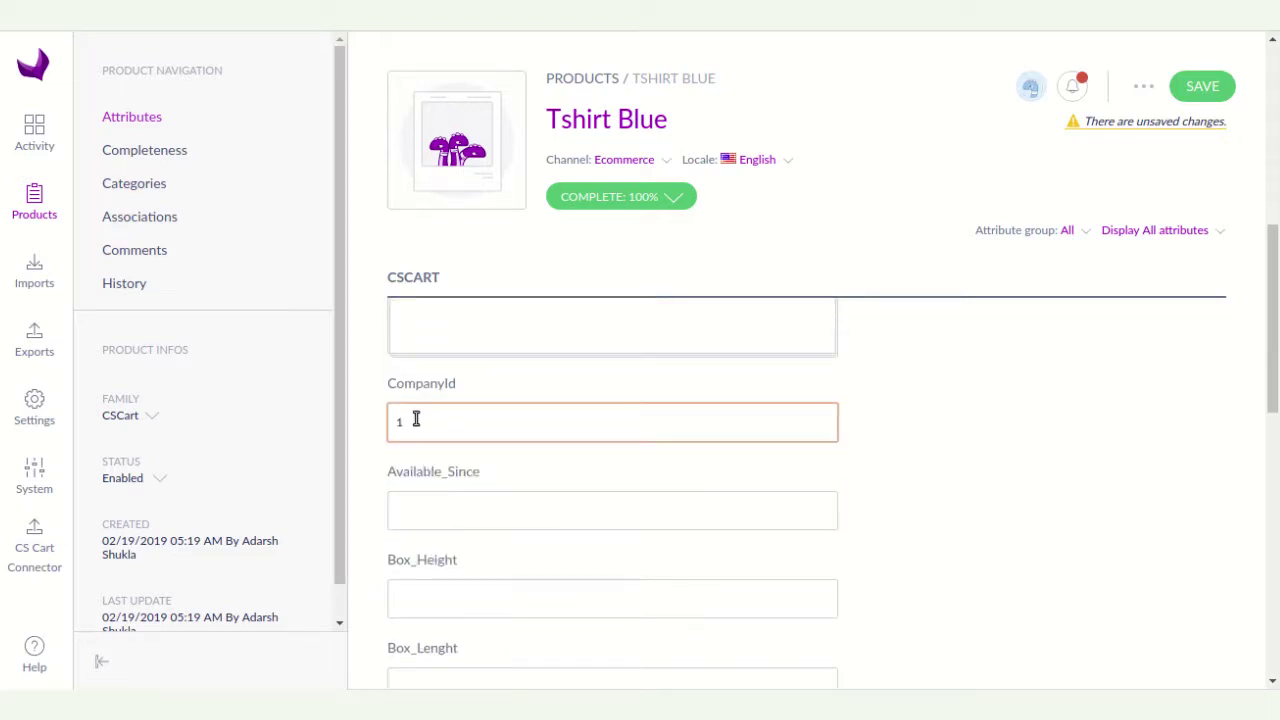
# - Set Available_Since to 02/04/2019, box height 23, length 12, width 34, and Details_layout yes
pyautogui.click(460, 509)
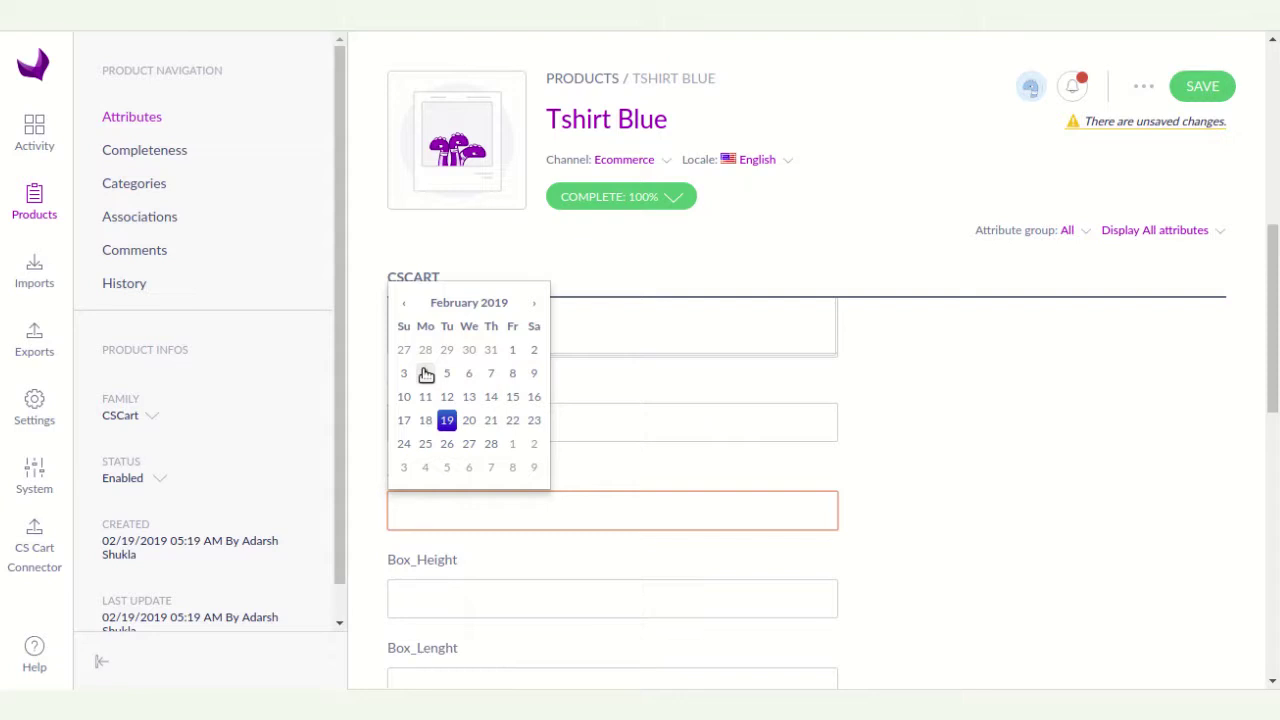
pyautogui.click(426, 374)
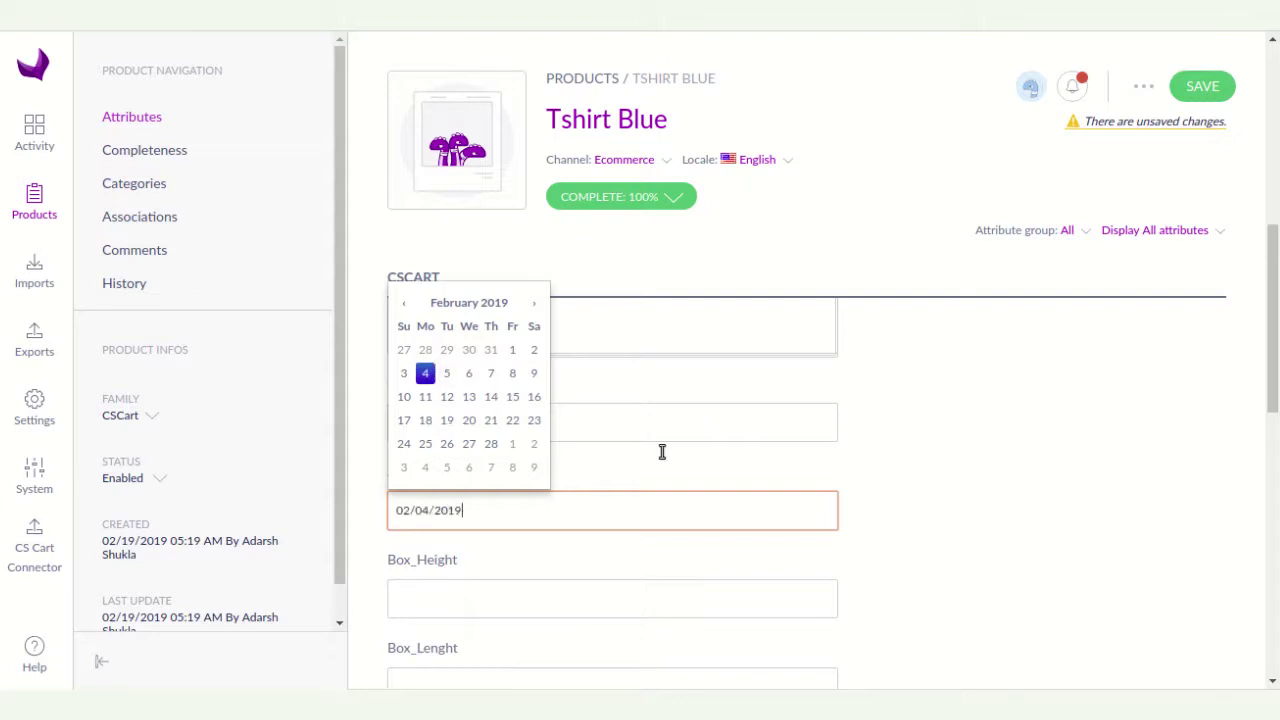
pyautogui.click(482, 607)
pyautogui.write('23')
pyautogui.scroll(-3, 490, 610)
pyautogui.click(447, 417)
pyautogui.write('12')
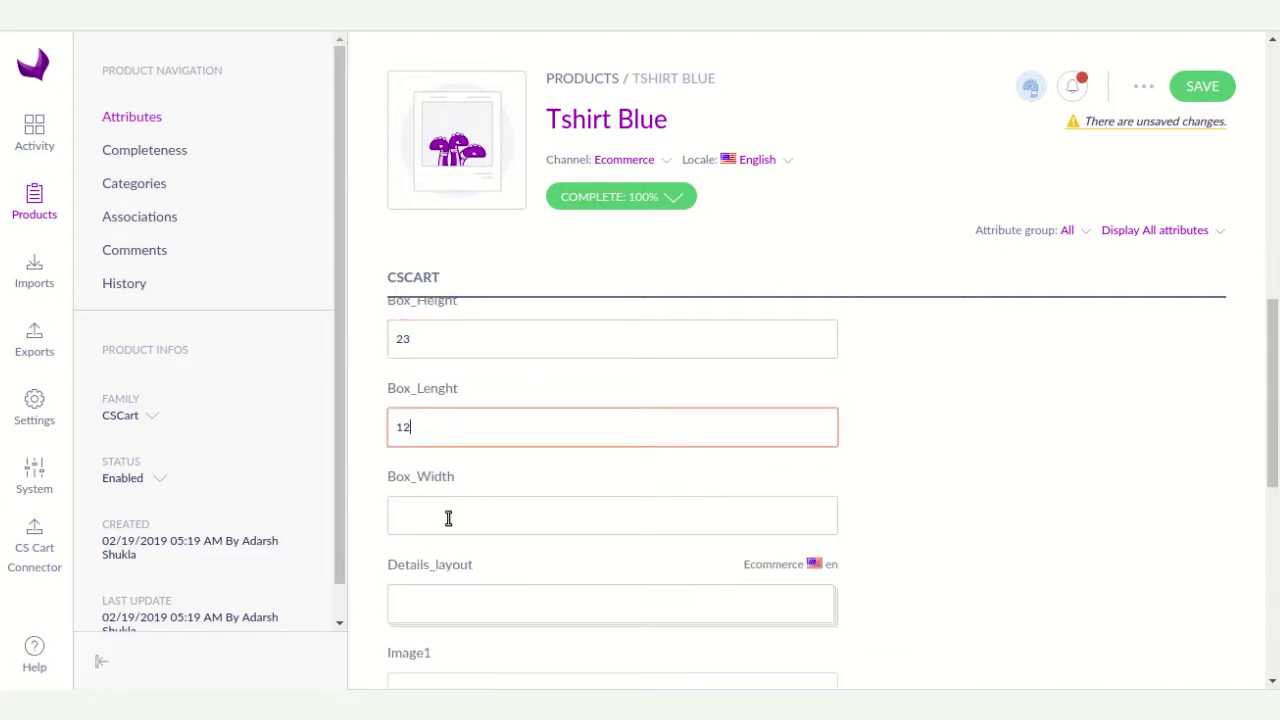
pyautogui.click(447, 520)
pyautogui.write('34')
pyautogui.scroll(-3, 460, 540)
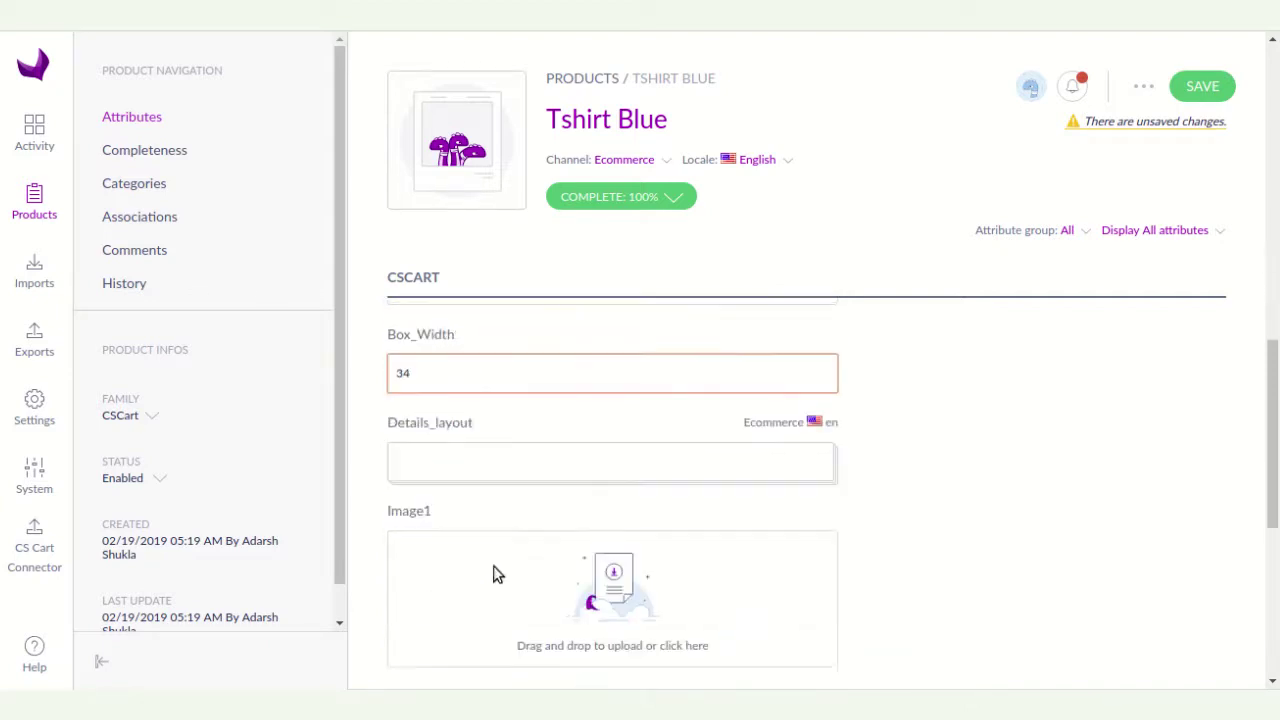
pyautogui.click(458, 444)
pyautogui.write('yes')
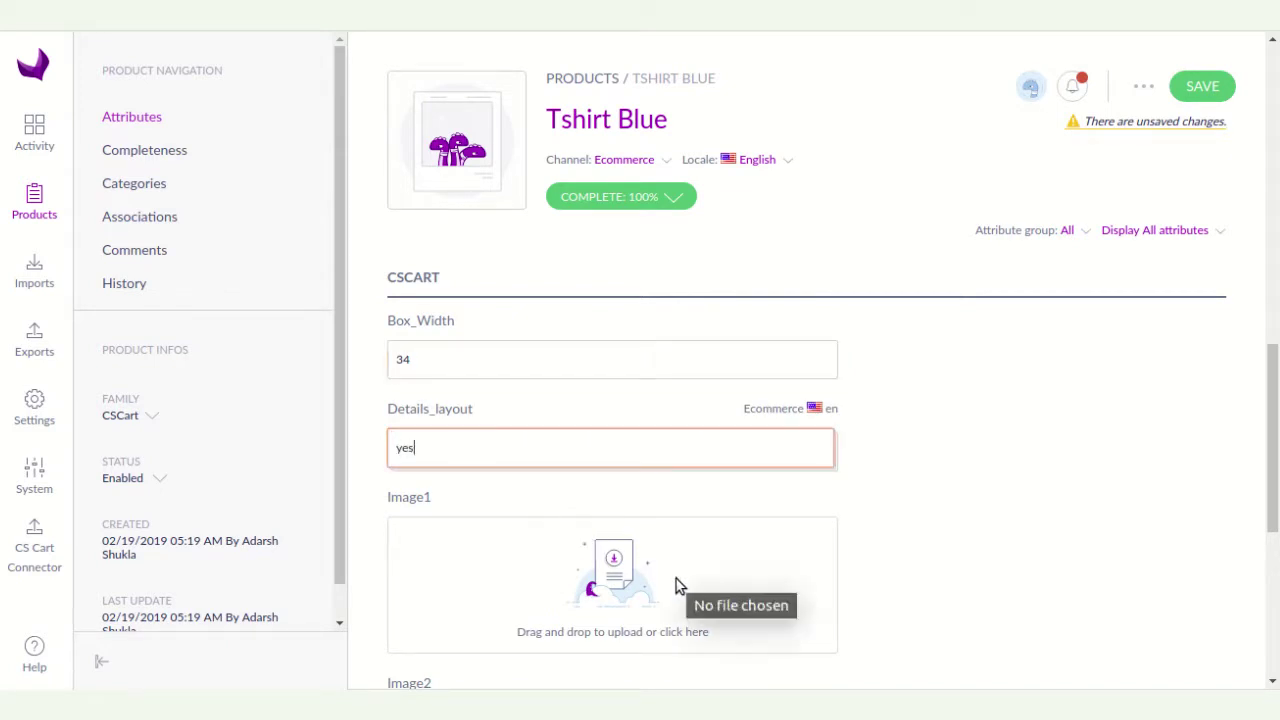
# - Upload the multicolor half-sleeve polo picture as Image1
pyautogui.click(587, 610)
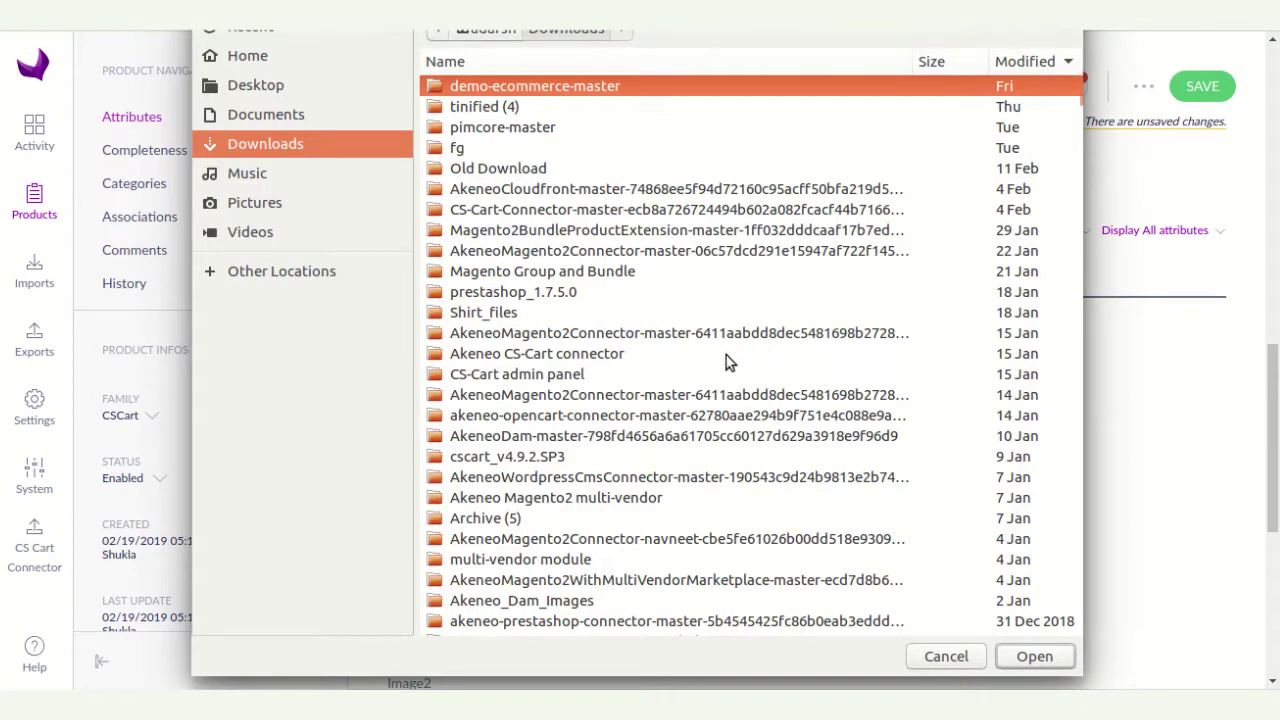
pyautogui.scroll(-10, 715, 356)
pyautogui.scroll(-5, 715, 357)
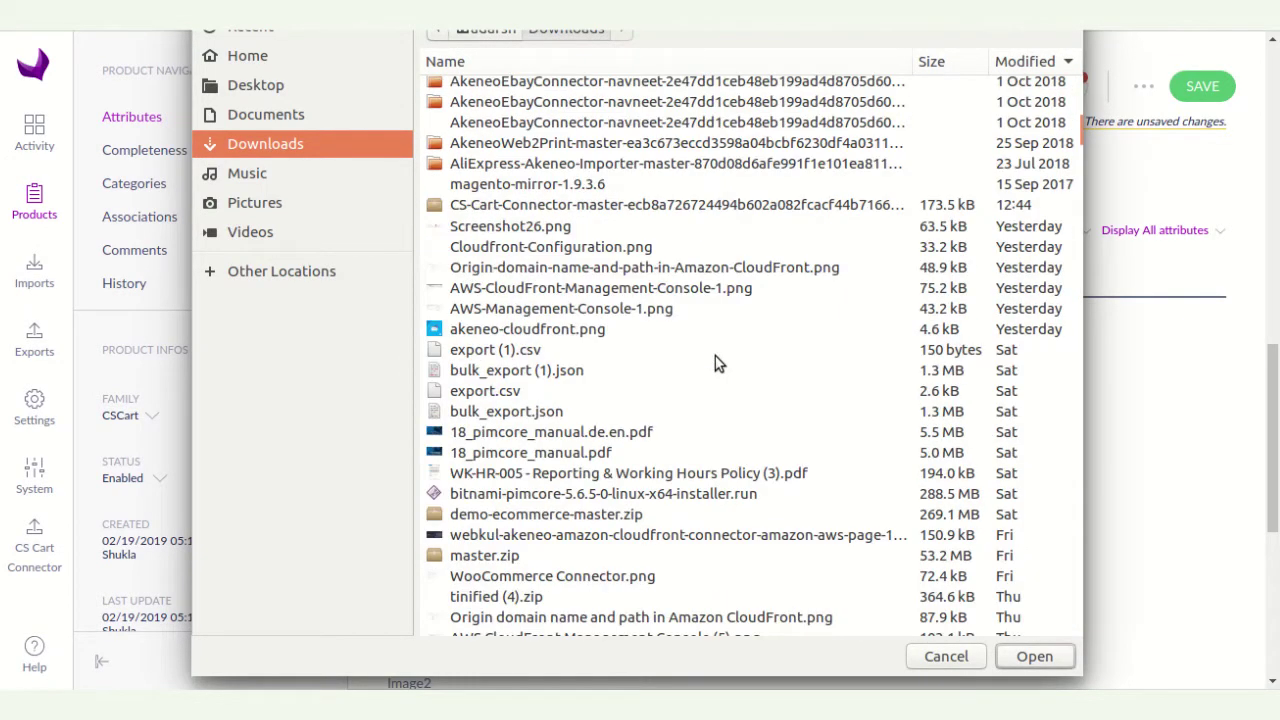
pyautogui.scroll(-10, 715, 357)
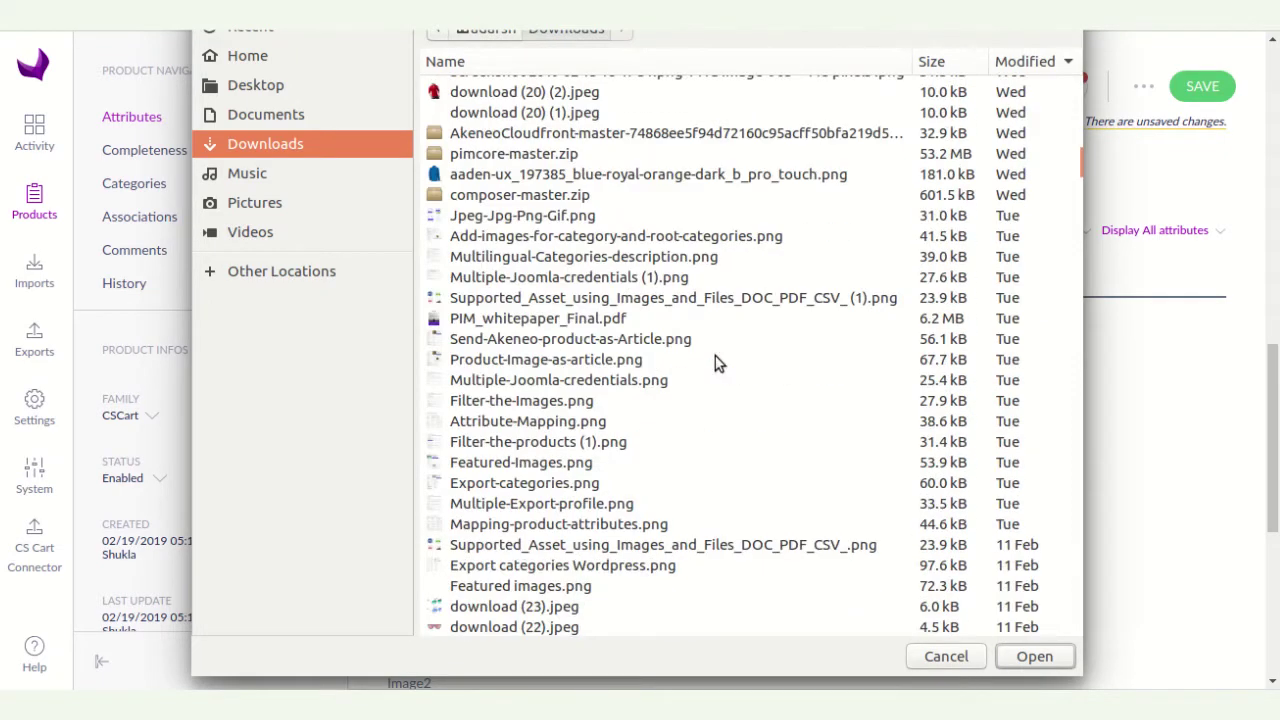
pyautogui.scroll(-7, 715, 356)
pyautogui.scroll(-20, 718, 360)
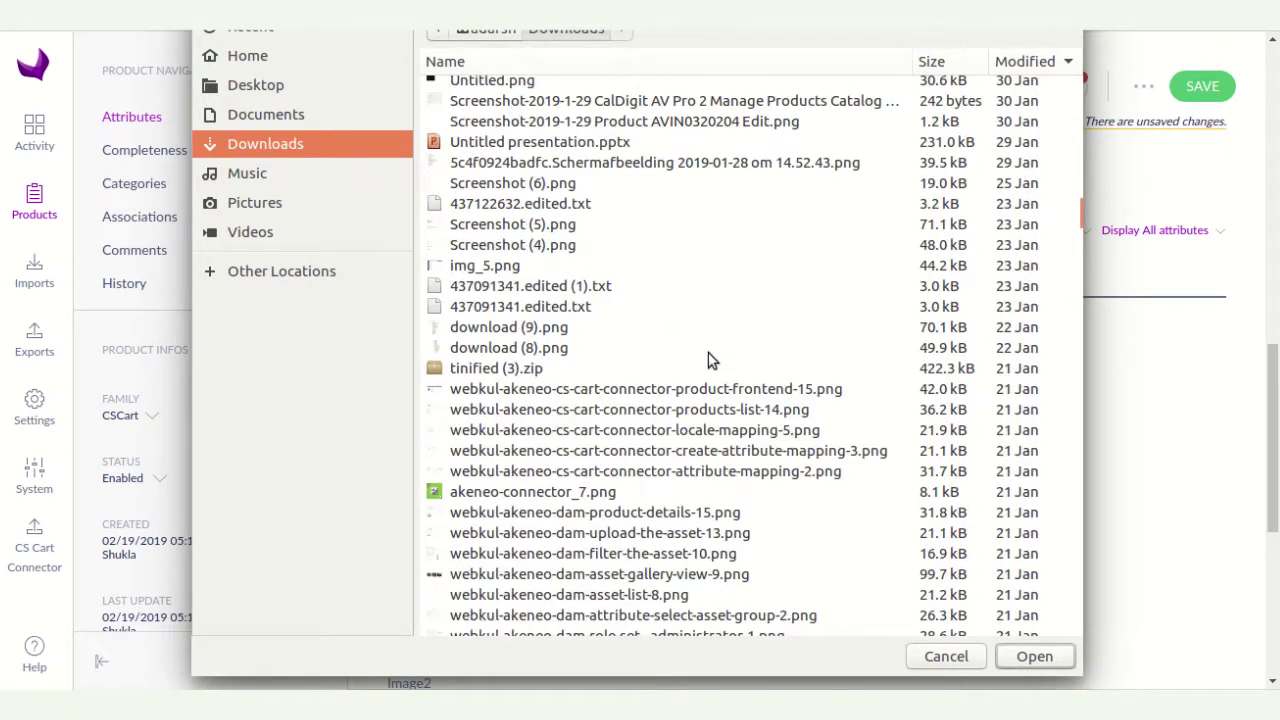
pyautogui.scroll(-6, 705, 351)
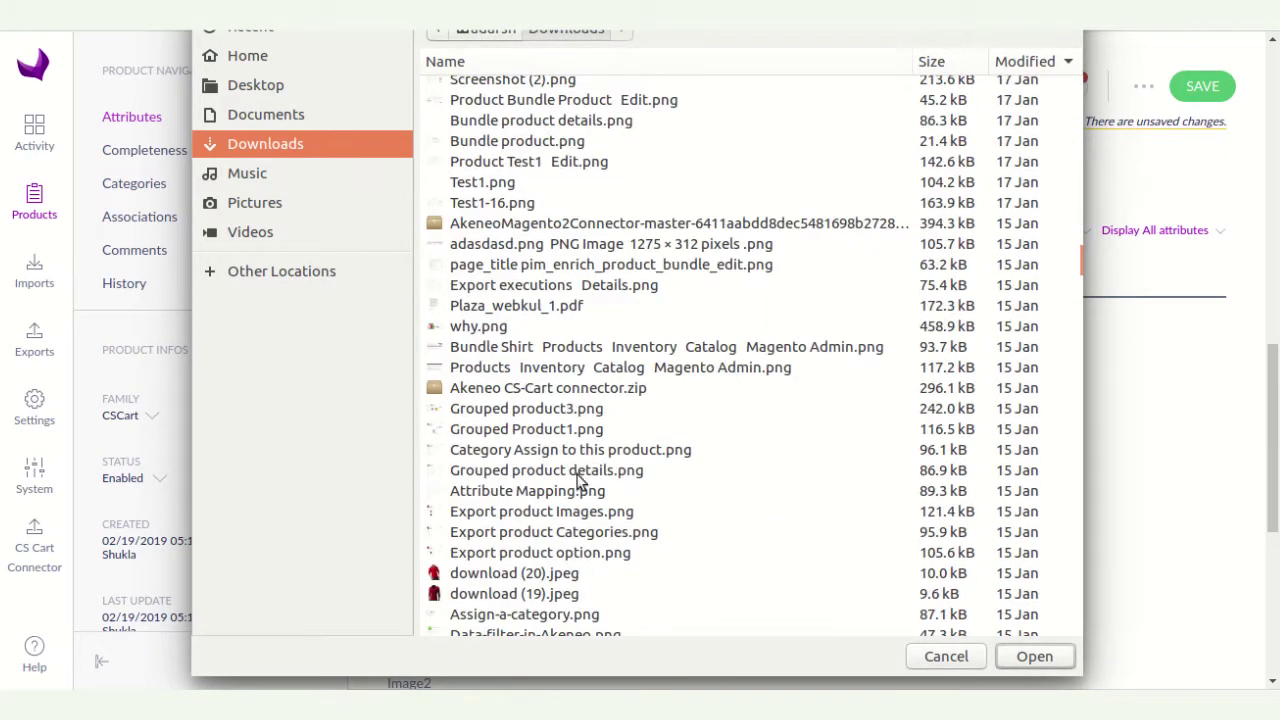
pyautogui.scroll(-7, 563, 480)
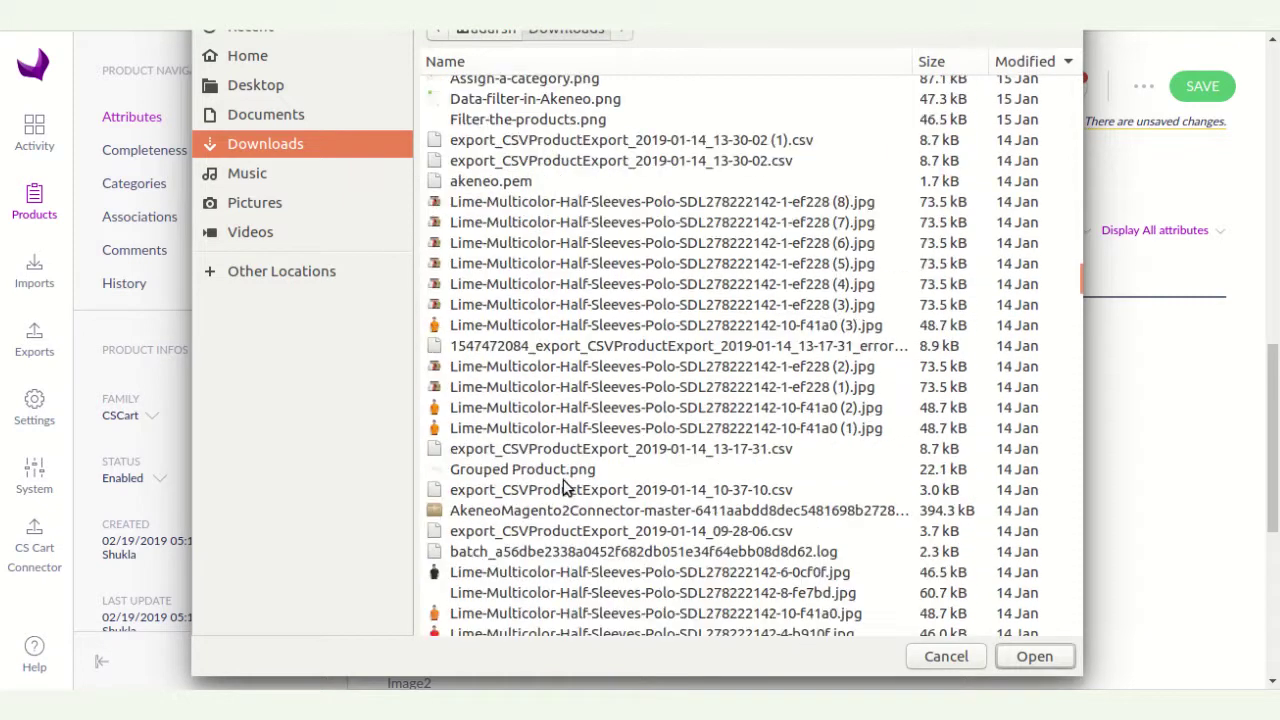
pyautogui.click(459, 366)
pyautogui.click(1010, 664)
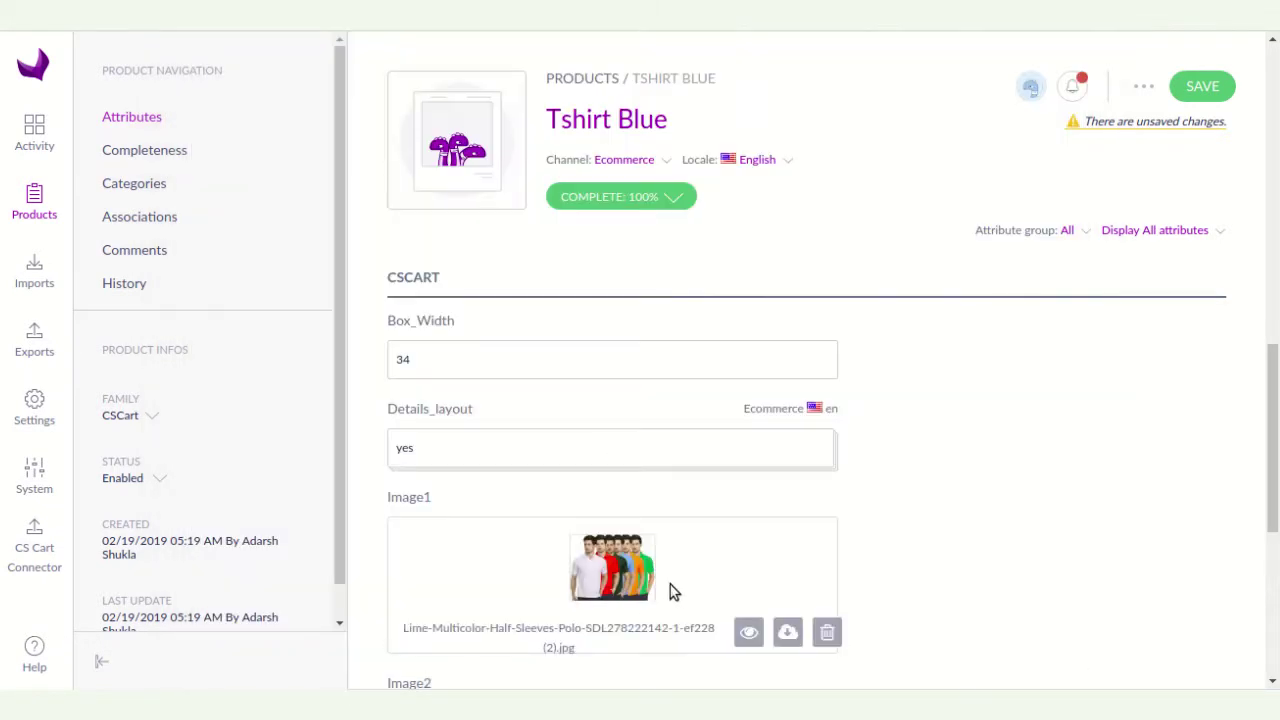
# - Enter a 50 USD price and short description 'Nice', then save the product
pyautogui.scroll(-3, 672, 592)
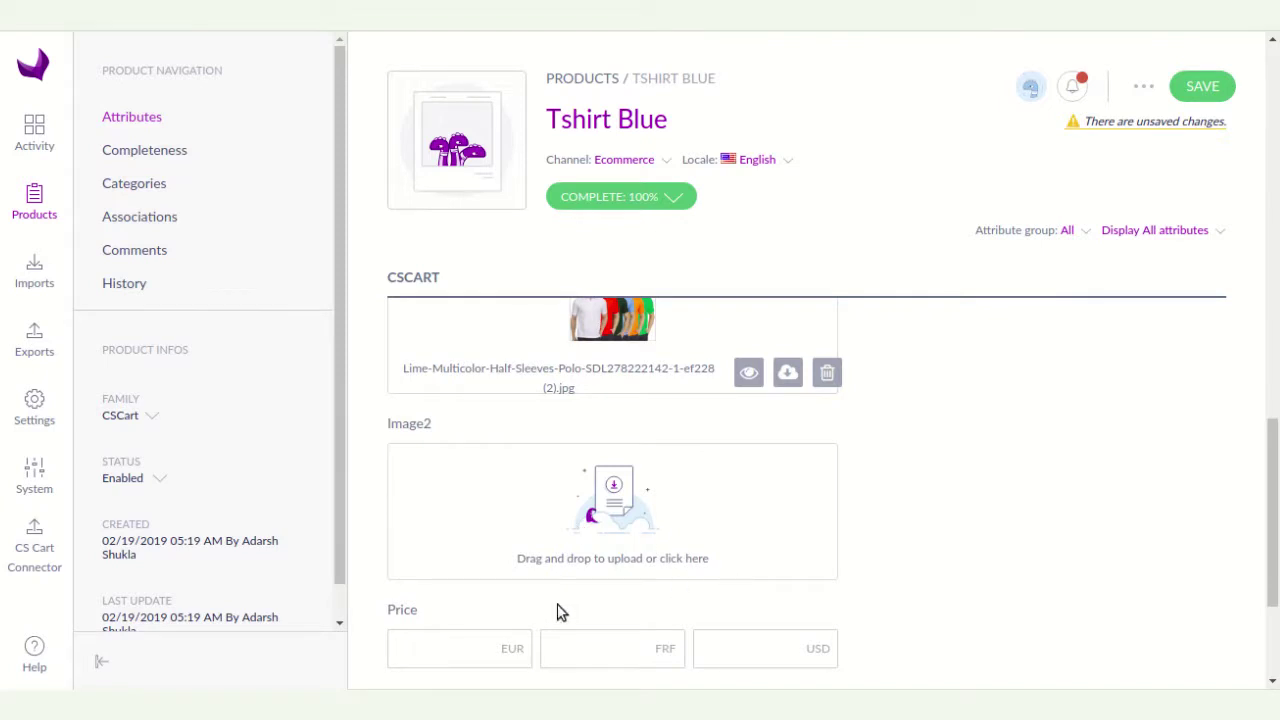
pyautogui.scroll(-3, 561, 612)
pyautogui.click(745, 414)
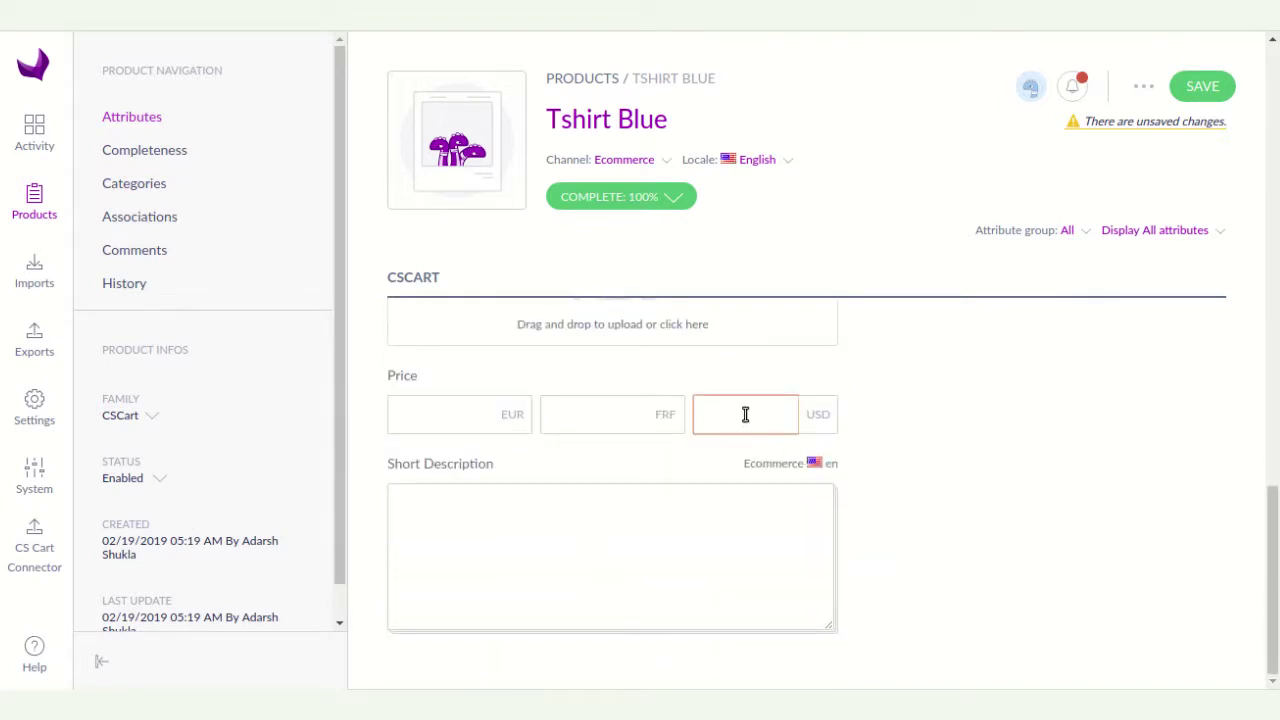
pyautogui.write('50')
pyautogui.click(488, 553)
pyautogui.write('Nice')
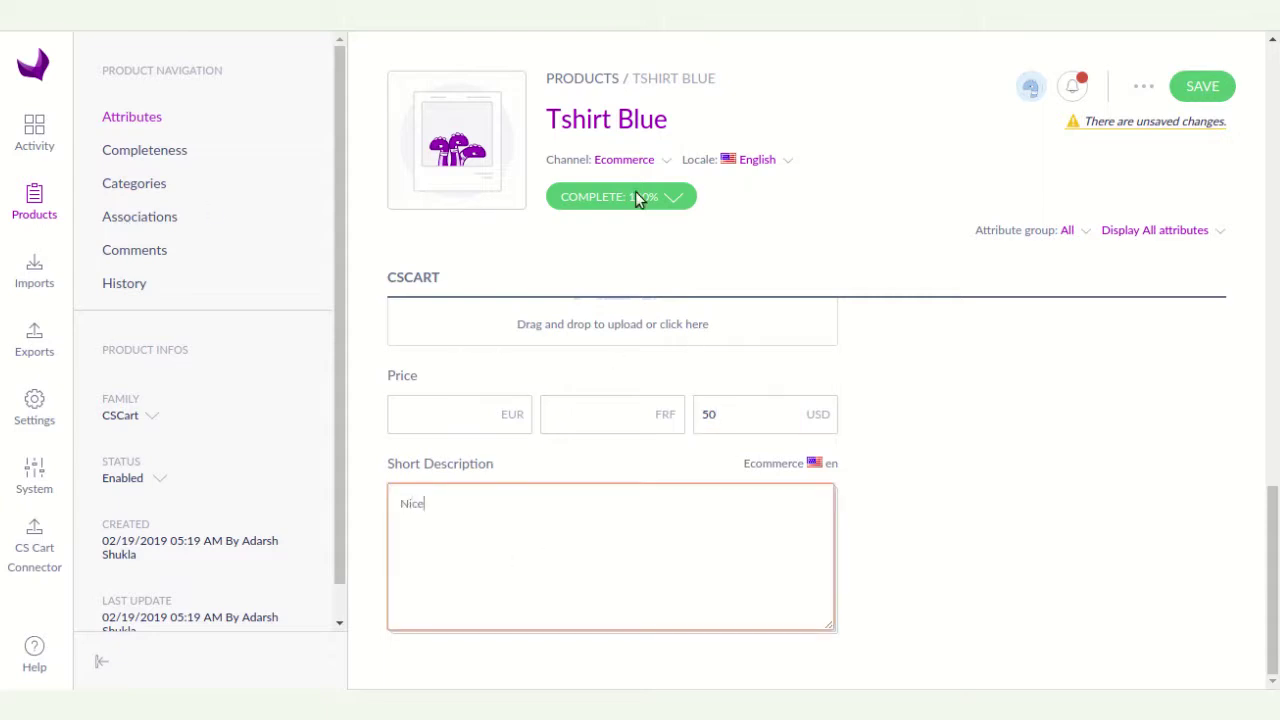
pyautogui.click(1207, 91)
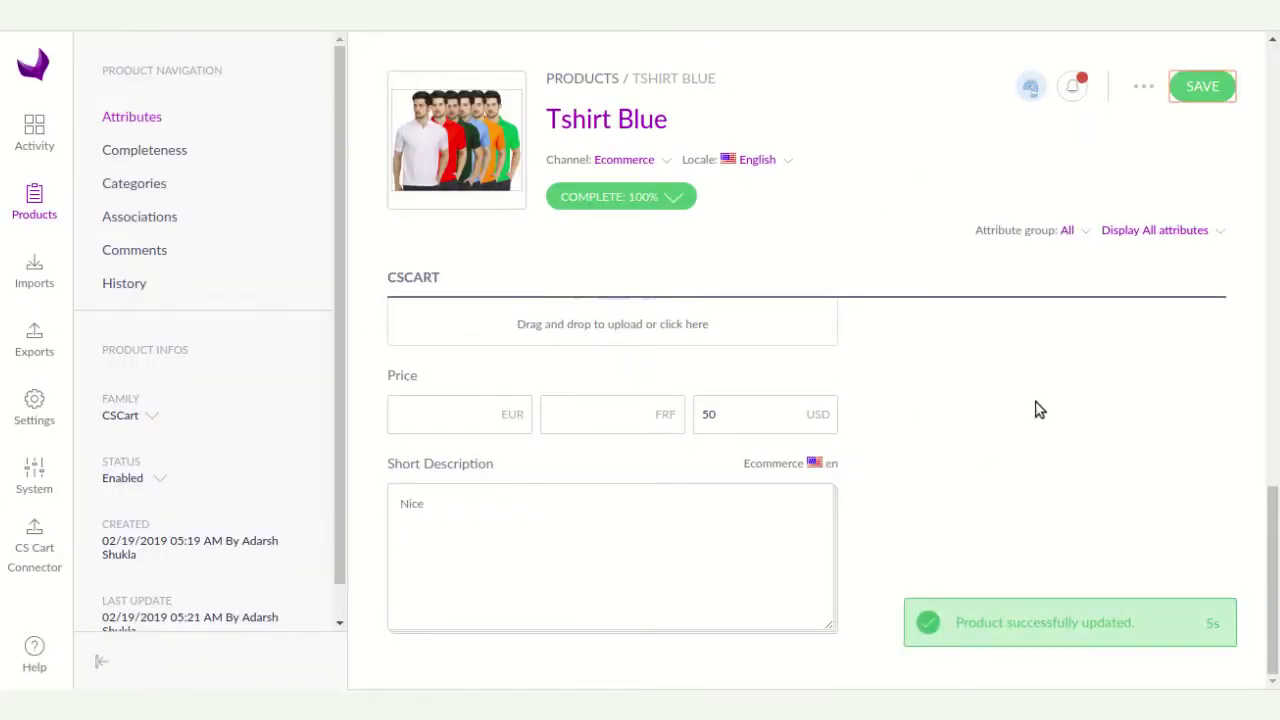
pyautogui.scroll(-10, 1034, 409)
pyautogui.scroll(5, 1030, 408)
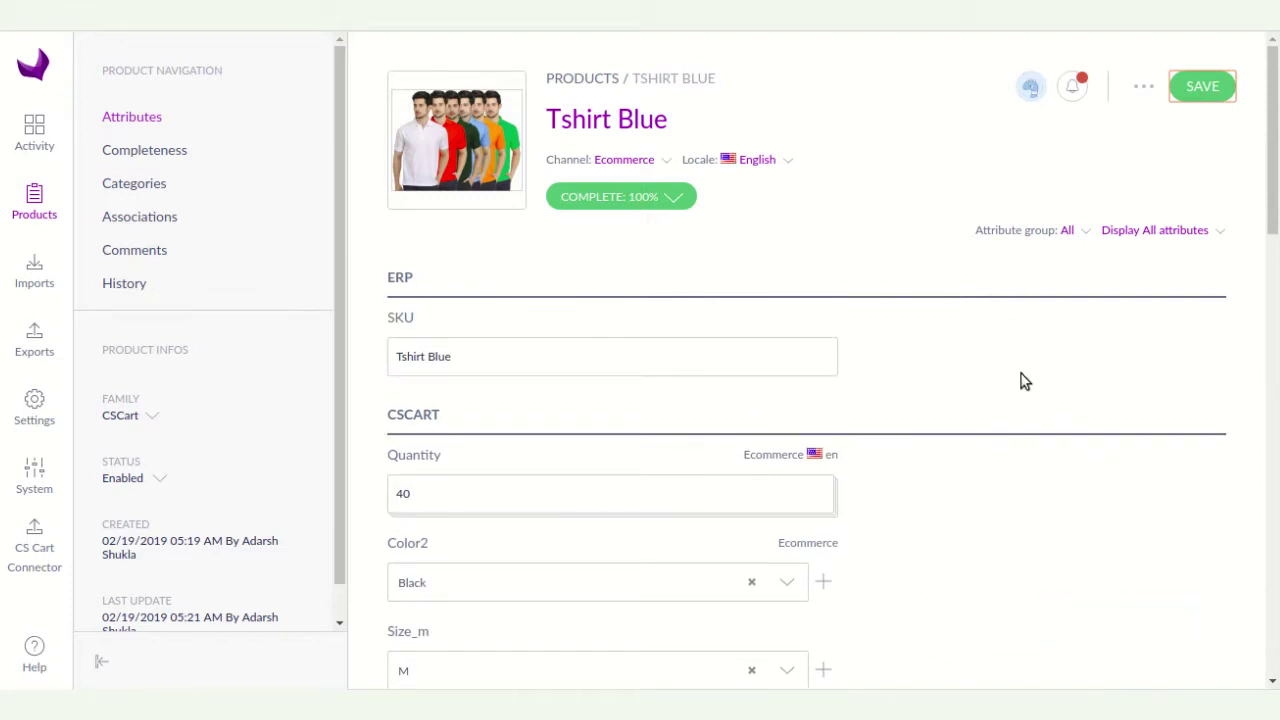
# - In Categories, tick Shirt under the Master2 tree and save
pyautogui.click(140, 184)
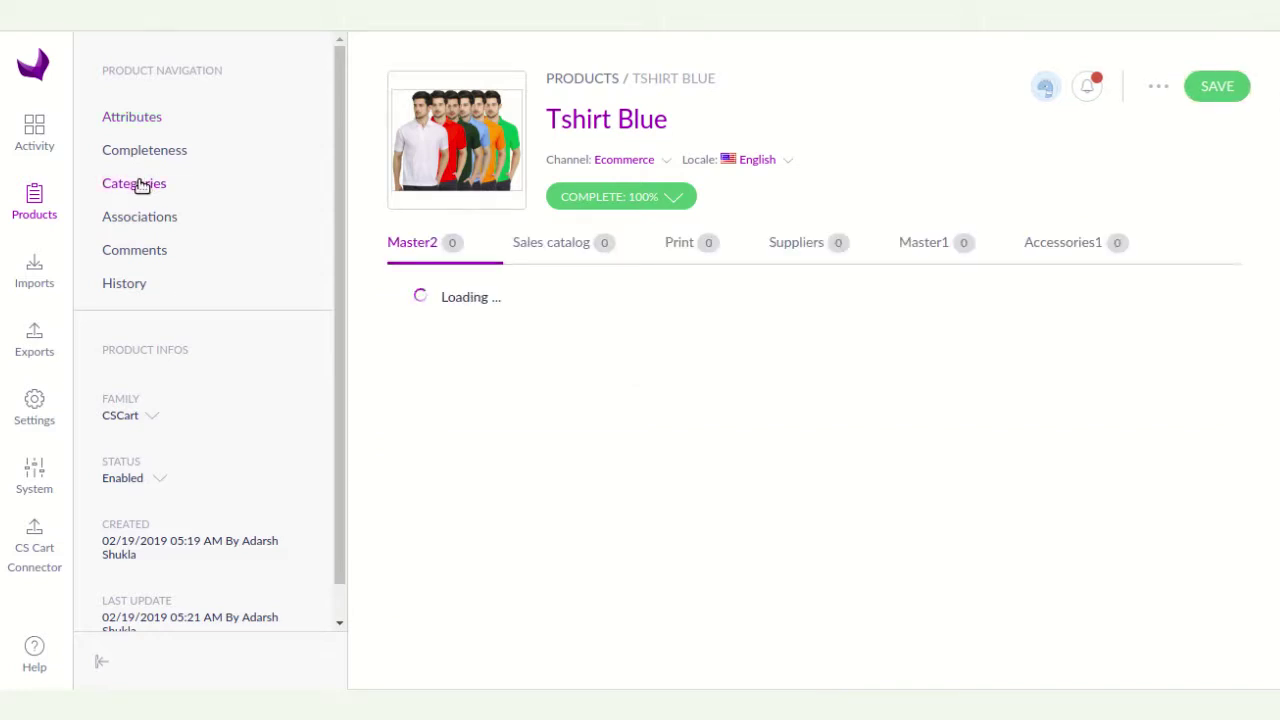
pyautogui.click(400, 298)
pyautogui.scroll(-8, 624, 464)
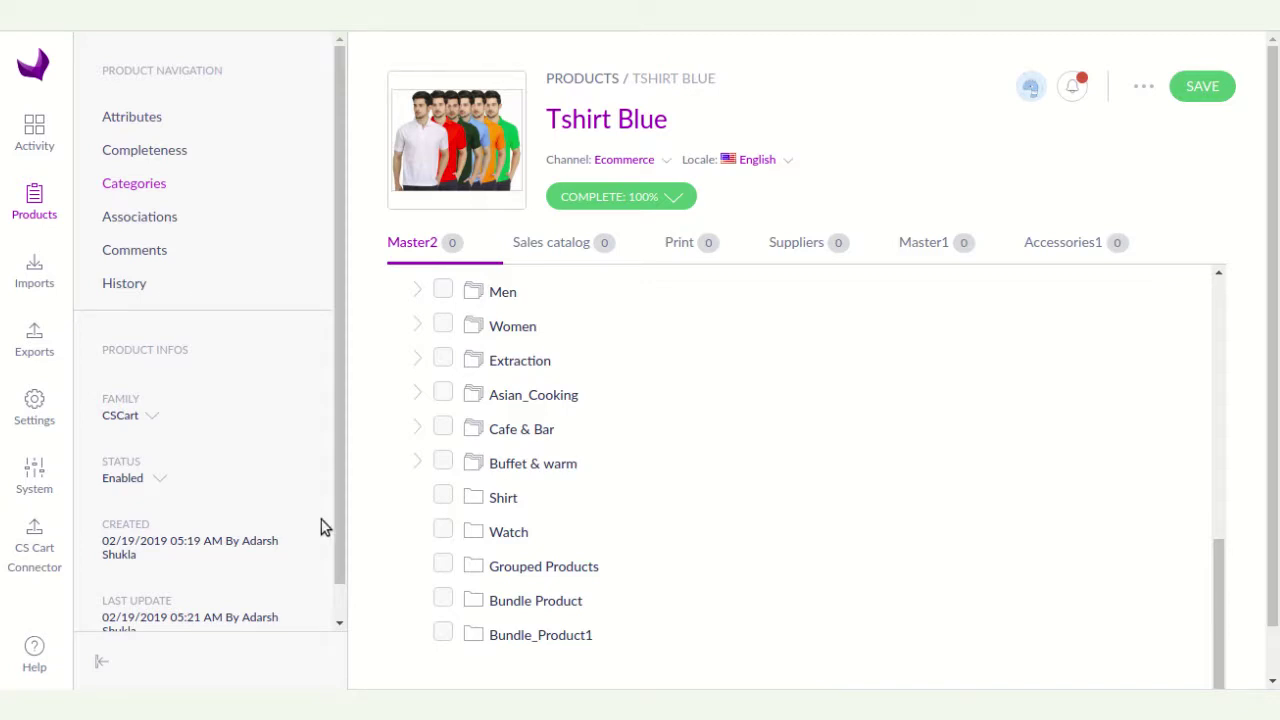
pyautogui.click(443, 497)
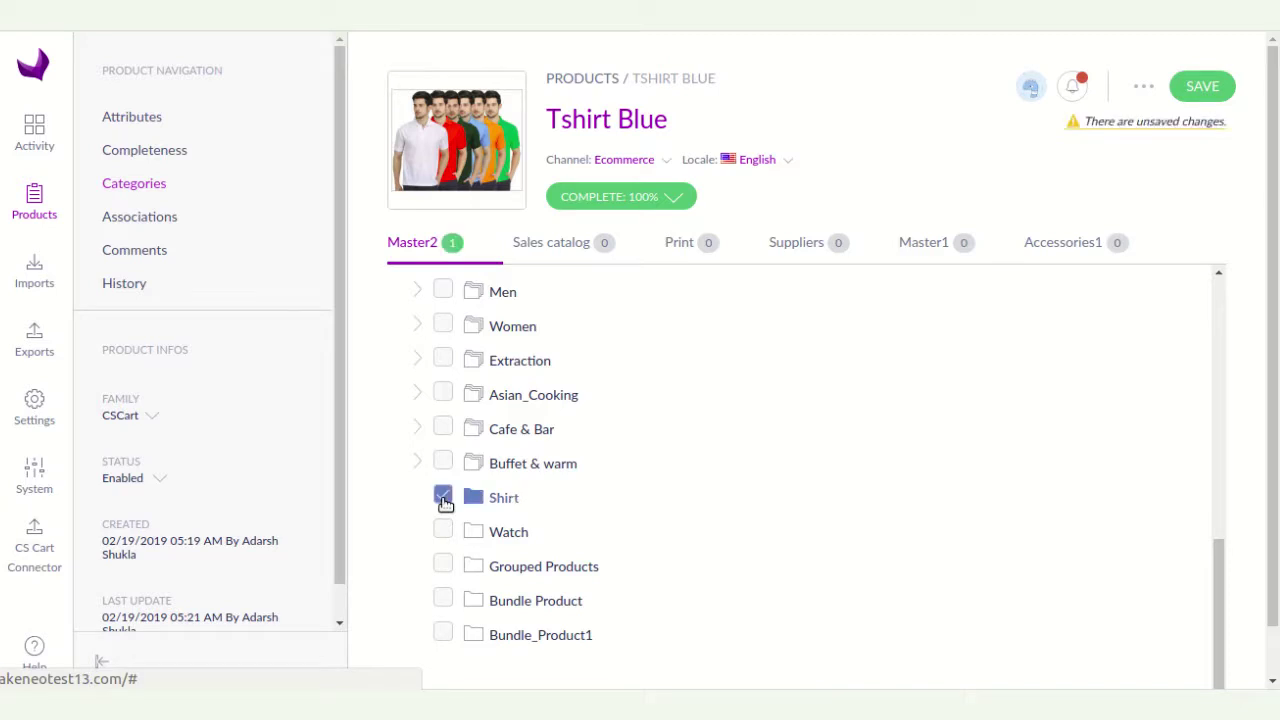
pyautogui.click(1198, 86)
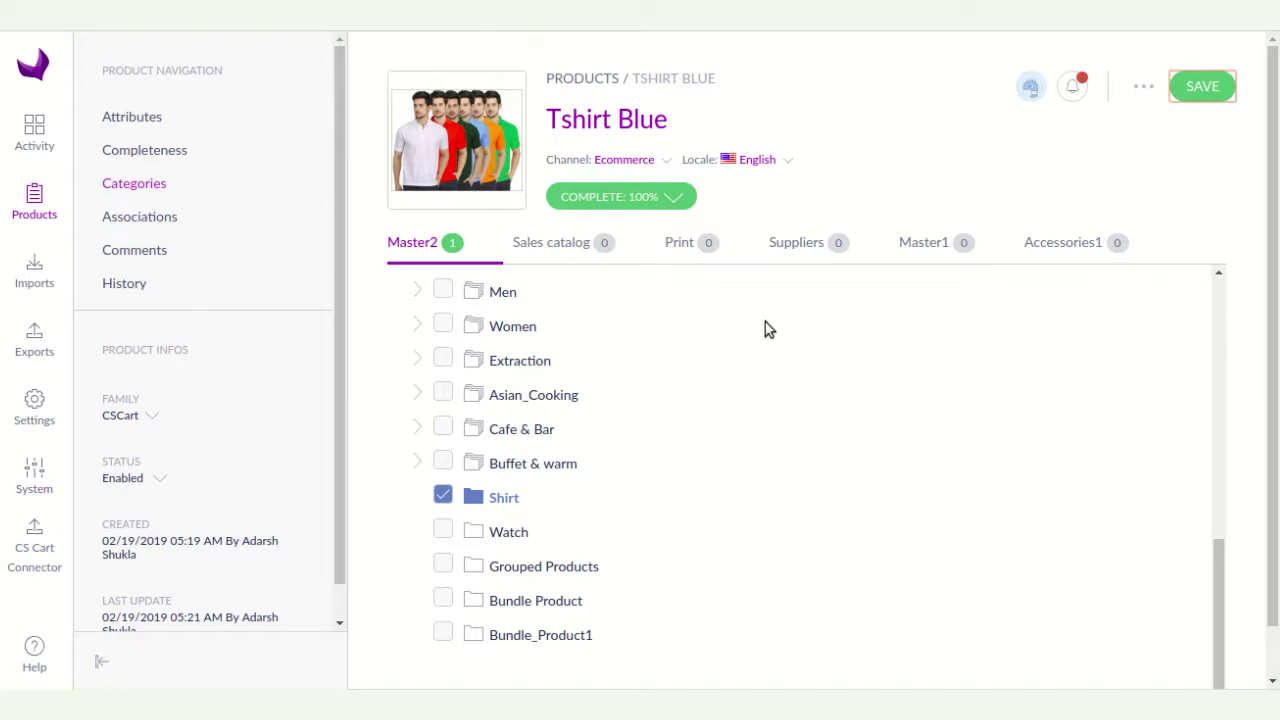
# - Go to the Exports page, review its 21 profiles, and begin a new export profile
pyautogui.click(34, 343)
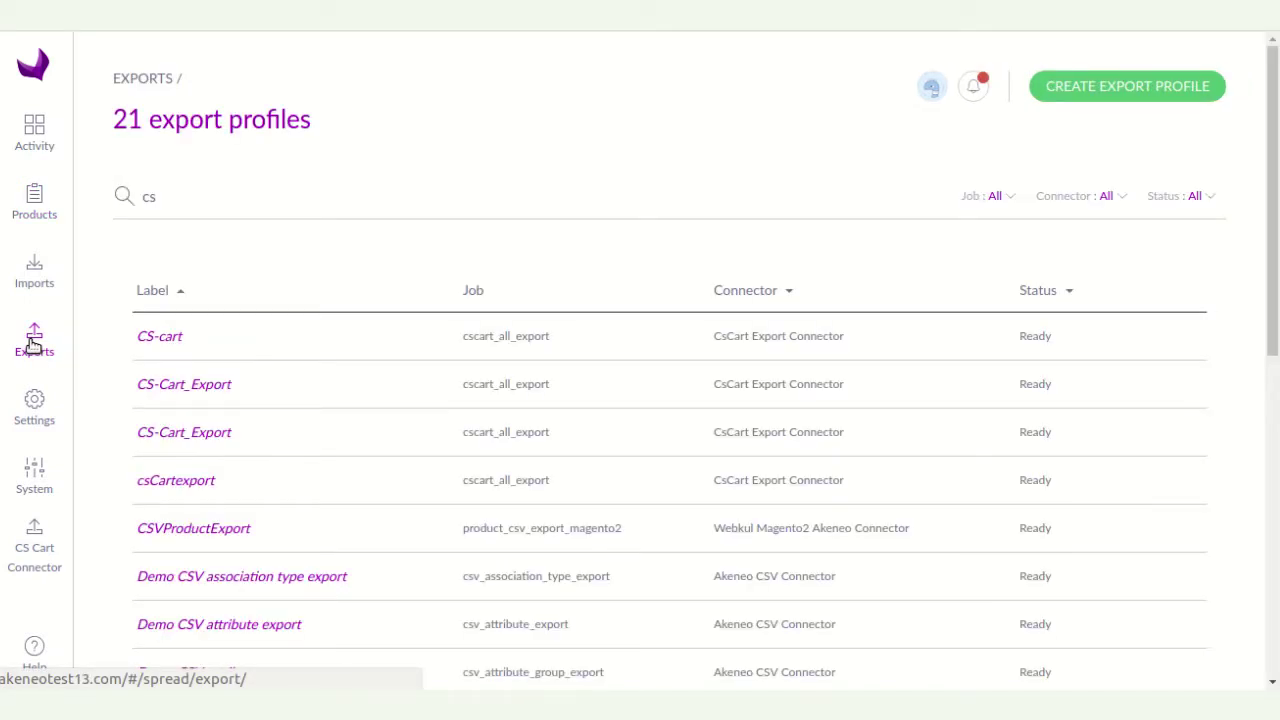
pyautogui.scroll(-3, 360, 431)
pyautogui.scroll(-4, 381, 501)
pyautogui.scroll(7, 391, 508)
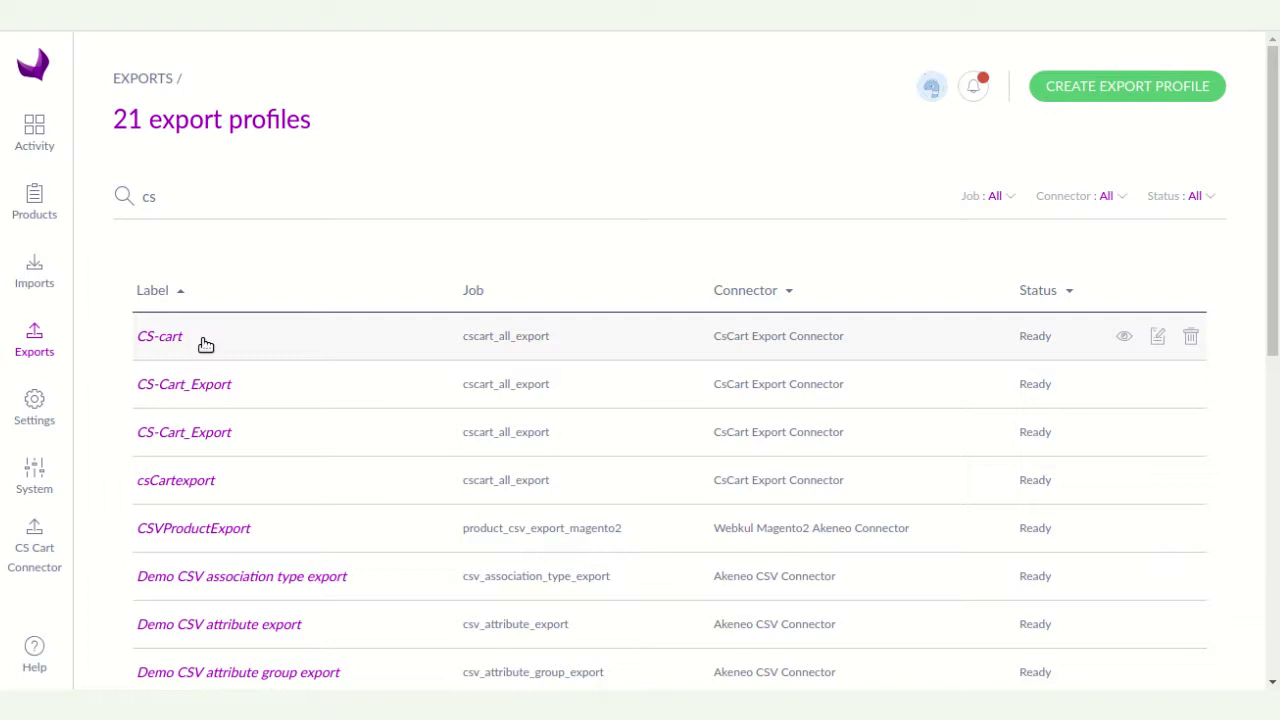
pyautogui.click(1084, 93)
# - Create export profile CsCartTshirt as code and label with the CS Cart Export All job, and save
pyautogui.click(532, 297)
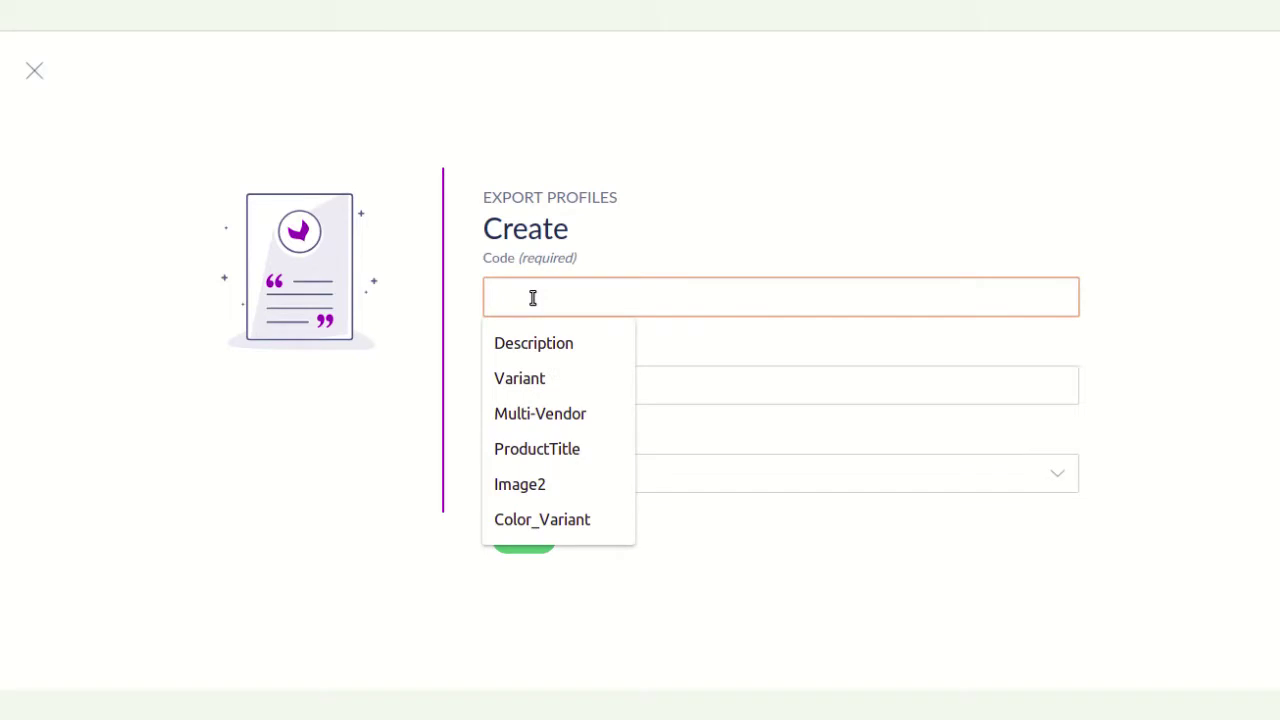
pyautogui.write('CsCartShirt')
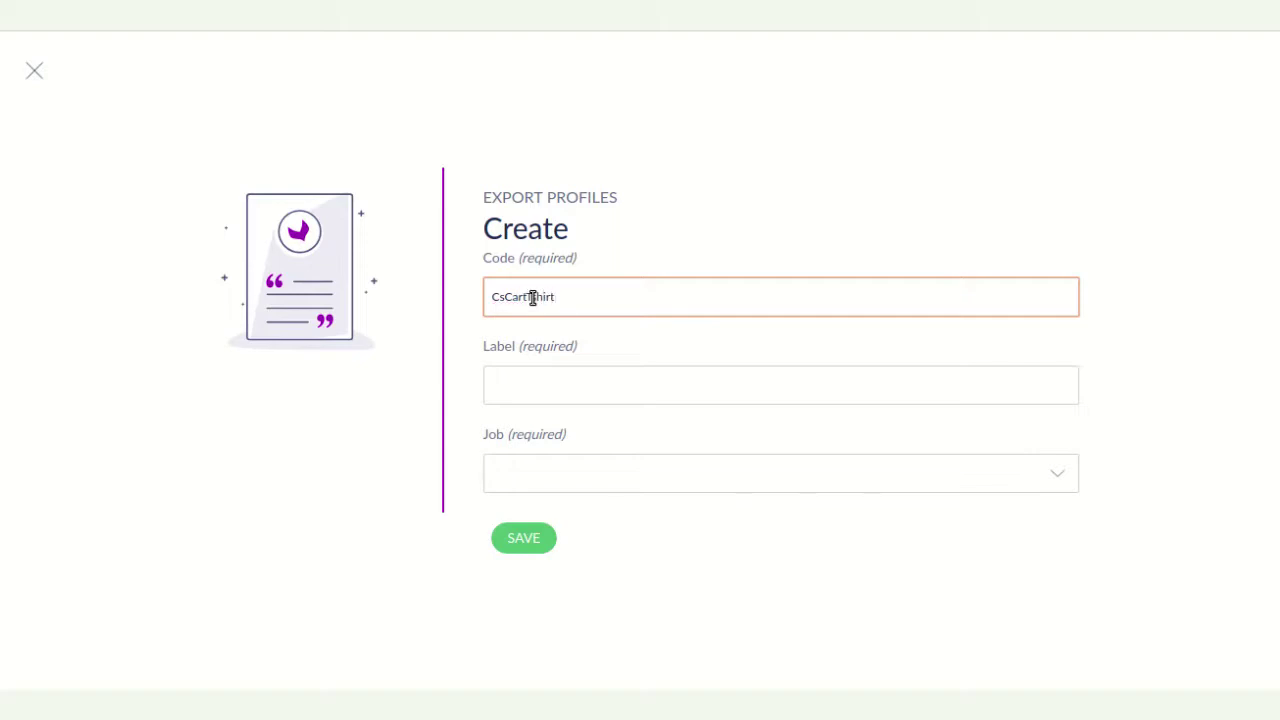
pyautogui.moveTo(563, 303); pyautogui.dragTo(434, 294)
pyautogui.hotkey('ctrl', 'c')
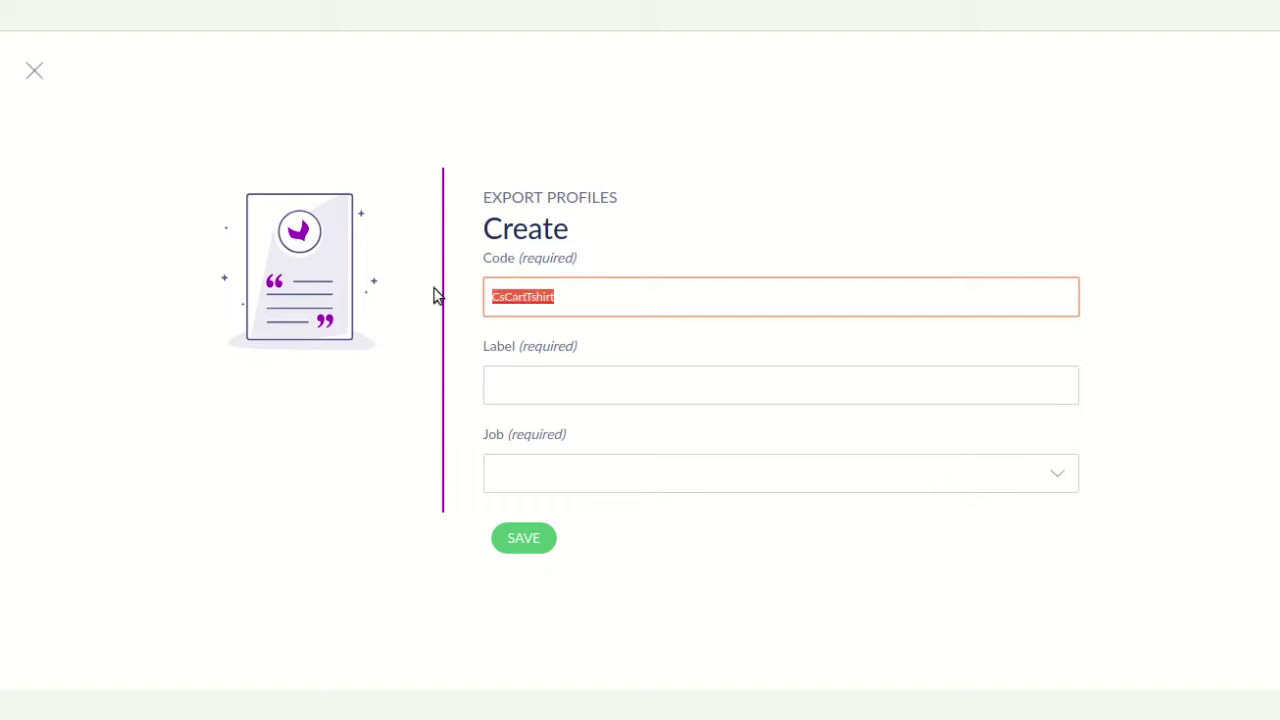
pyautogui.click(552, 396)
pyautogui.hotkey('ctrl', 'v')
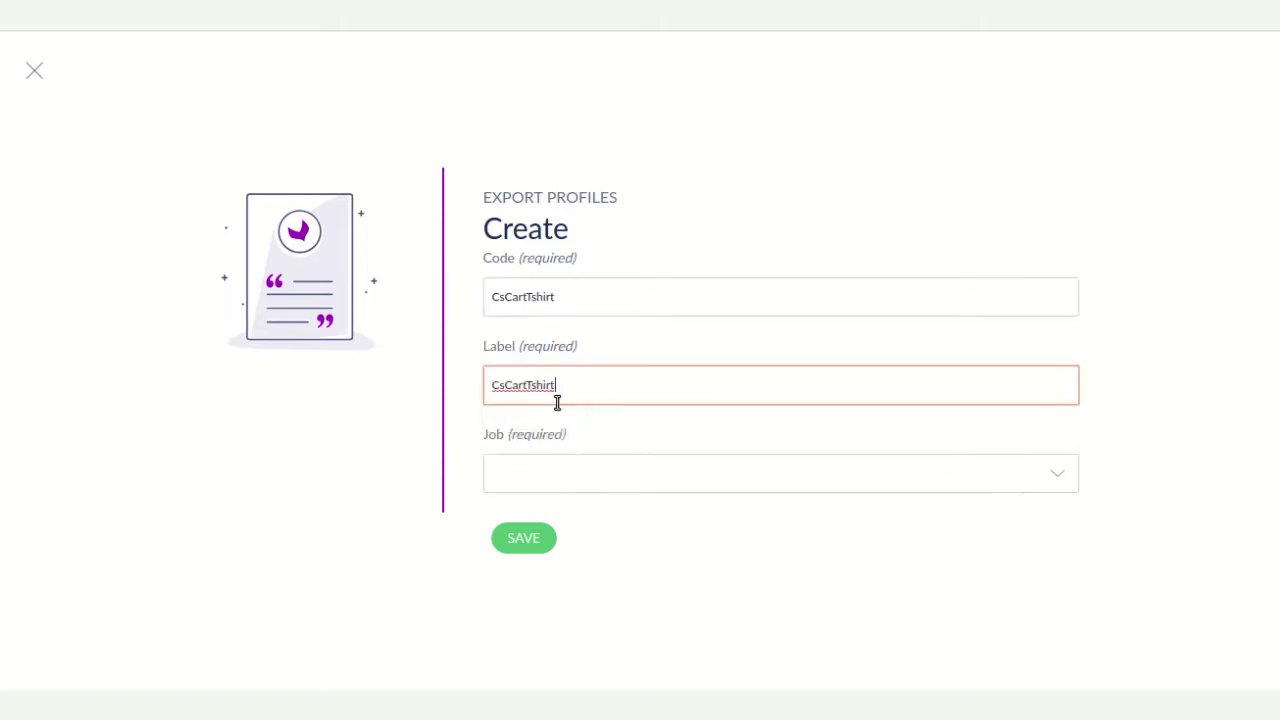
pyautogui.click(534, 486)
pyautogui.scroll(-15, 627, 408)
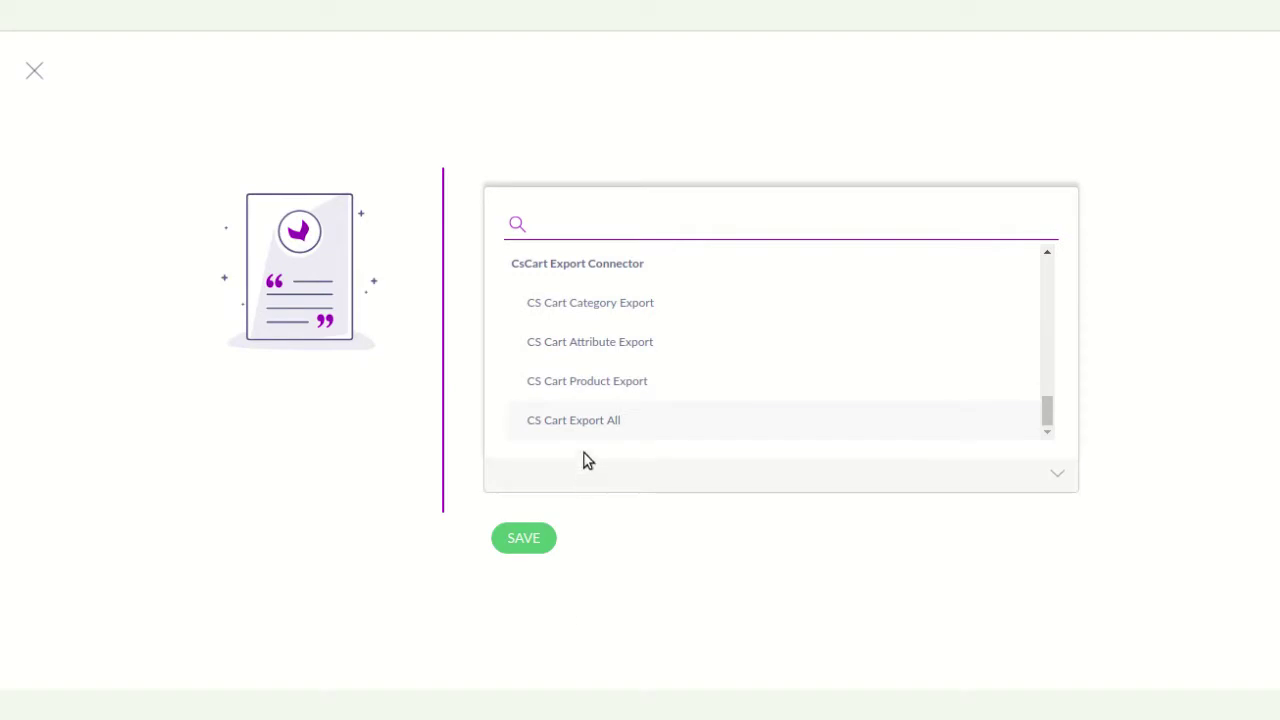
pyautogui.click(588, 428)
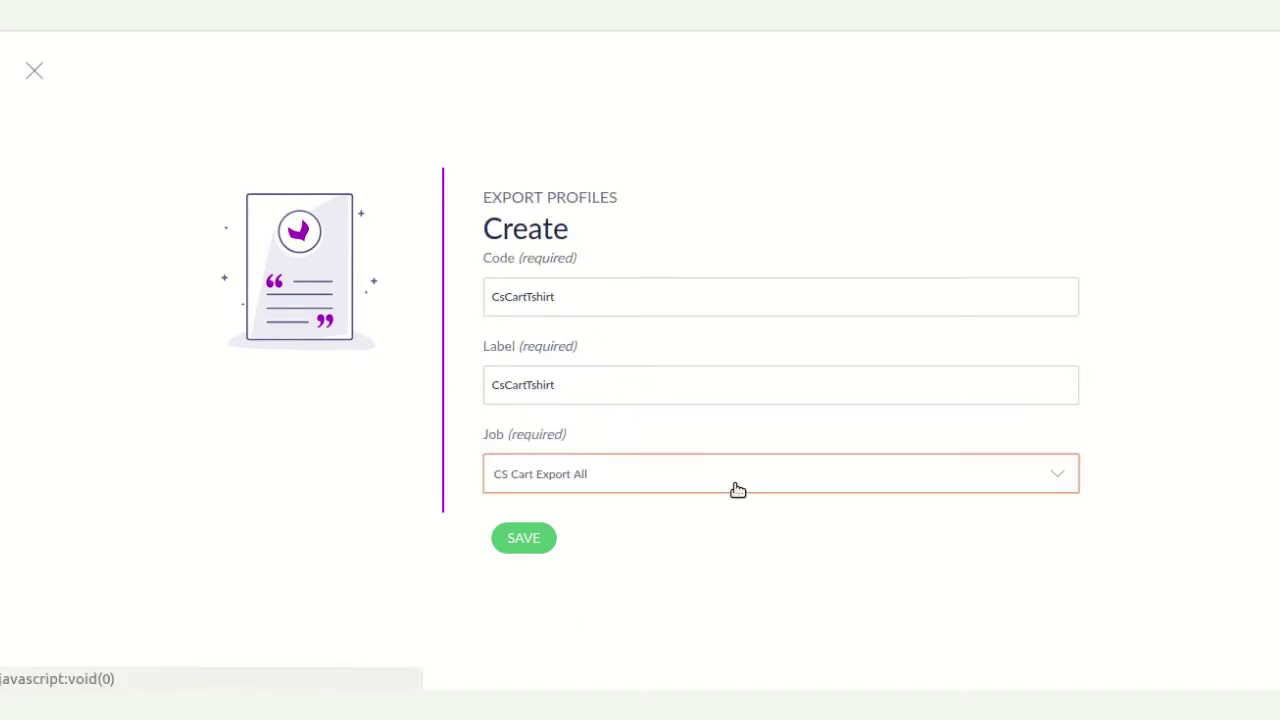
pyautogui.click(527, 546)
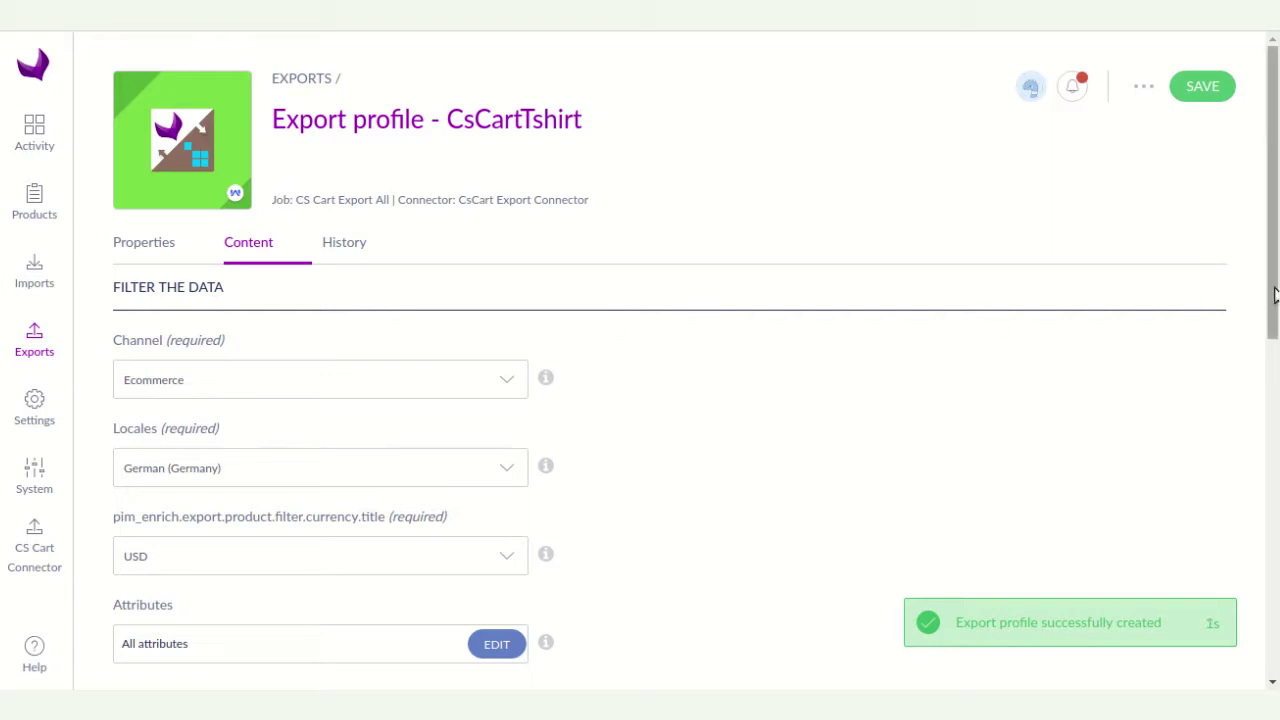
# - On the Properties tab, select the only available store credential
pyautogui.click(135, 243)
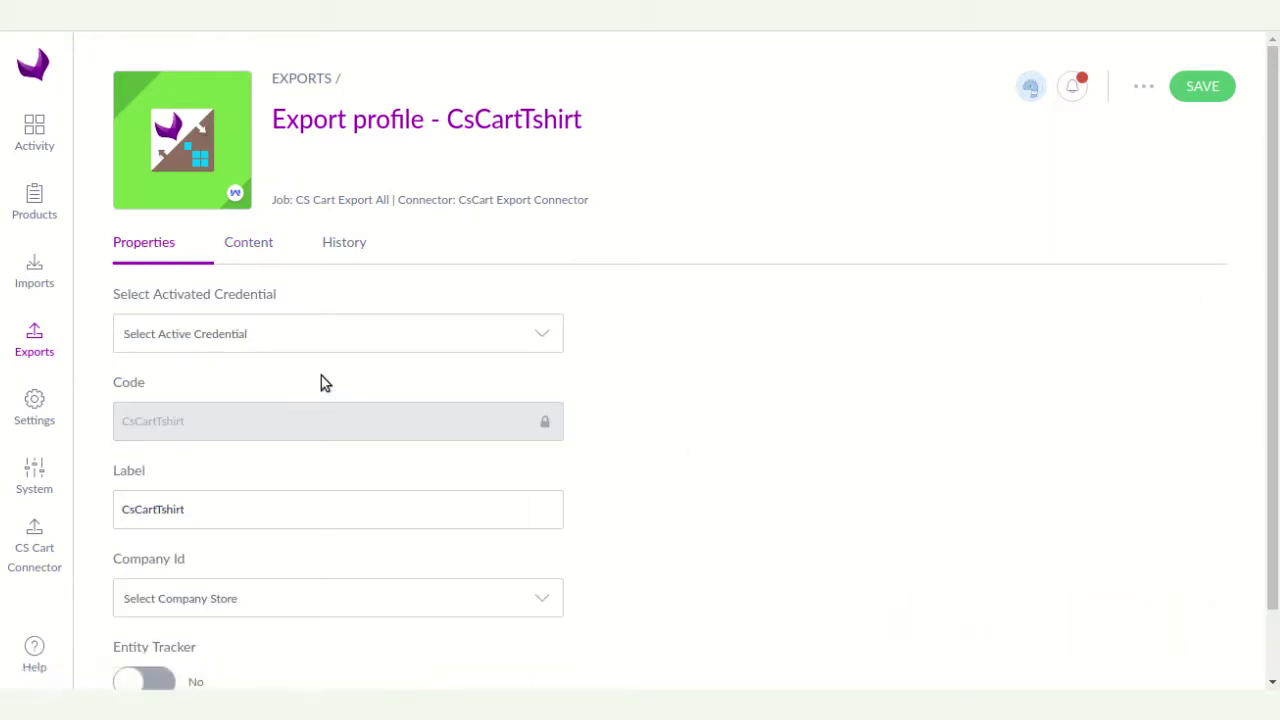
pyautogui.moveTo(107, 295); pyautogui.dragTo(306, 294)
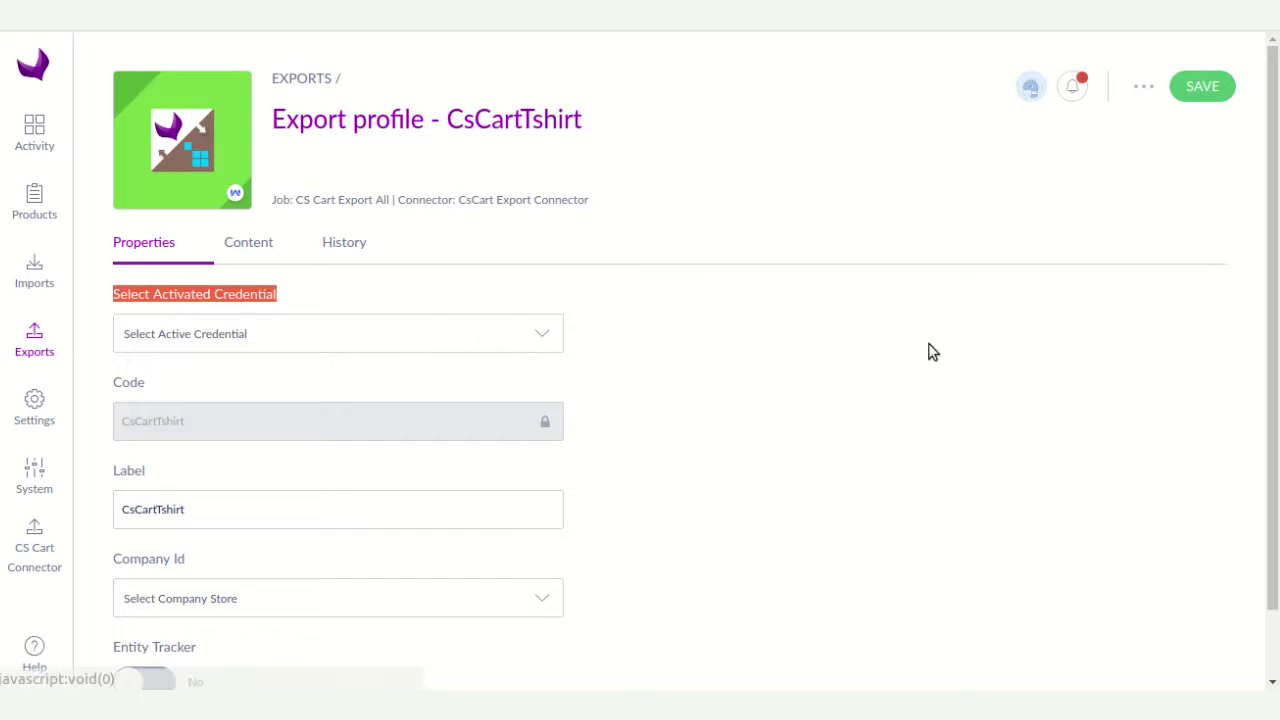
pyautogui.click(878, 371)
pyautogui.click(200, 337)
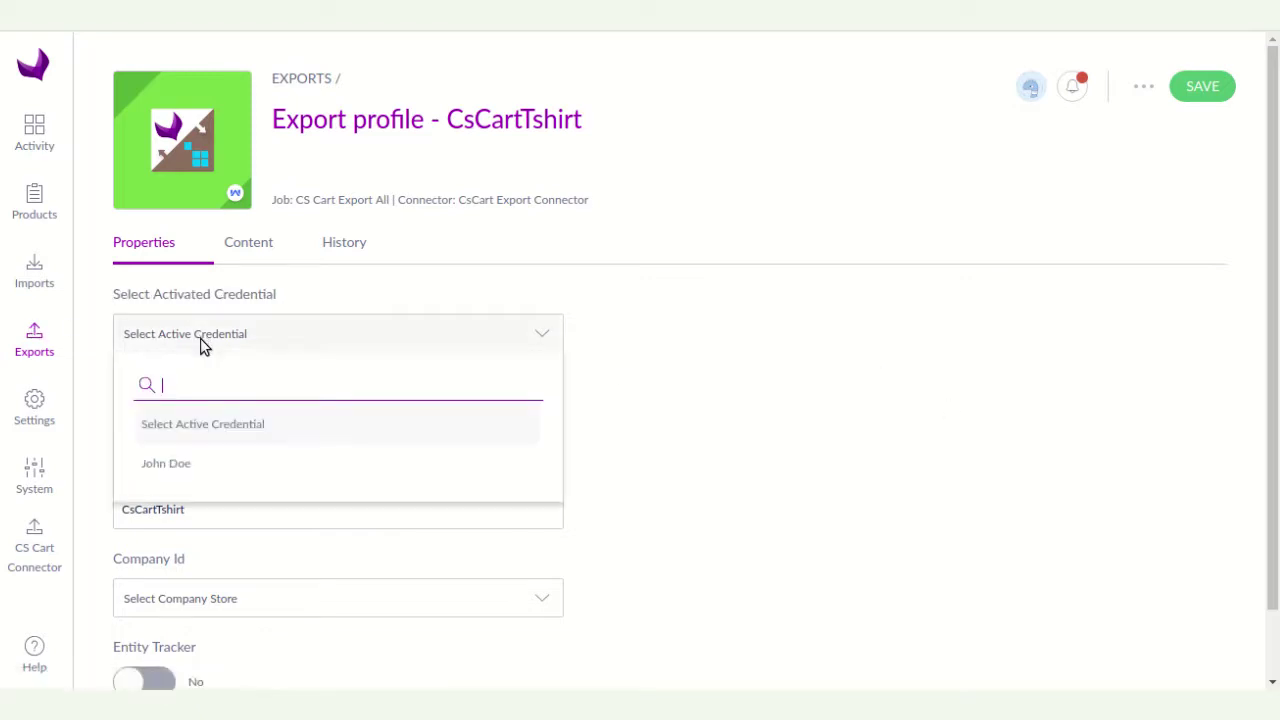
pyautogui.click(184, 470)
# - Set Company Id to Simtech and switch Entity Tracker to Yes
pyautogui.scroll(-1, 502, 501)
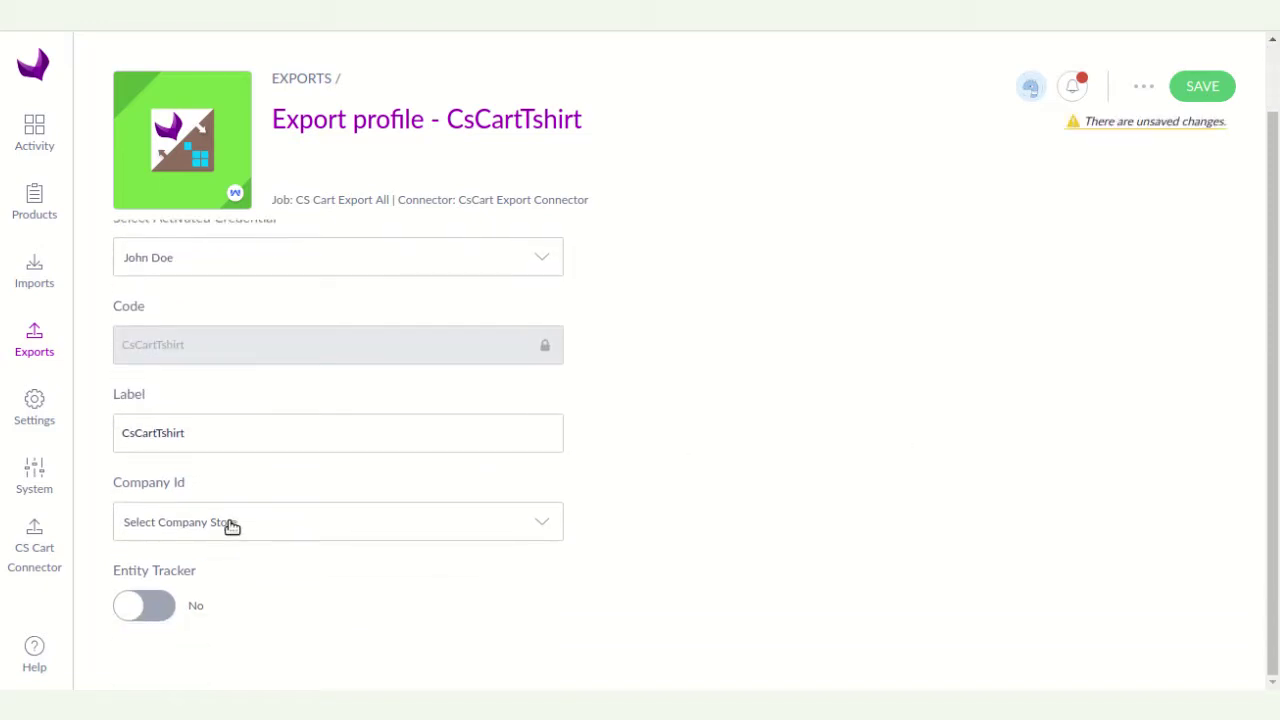
pyautogui.click(549, 527)
pyautogui.click(165, 474)
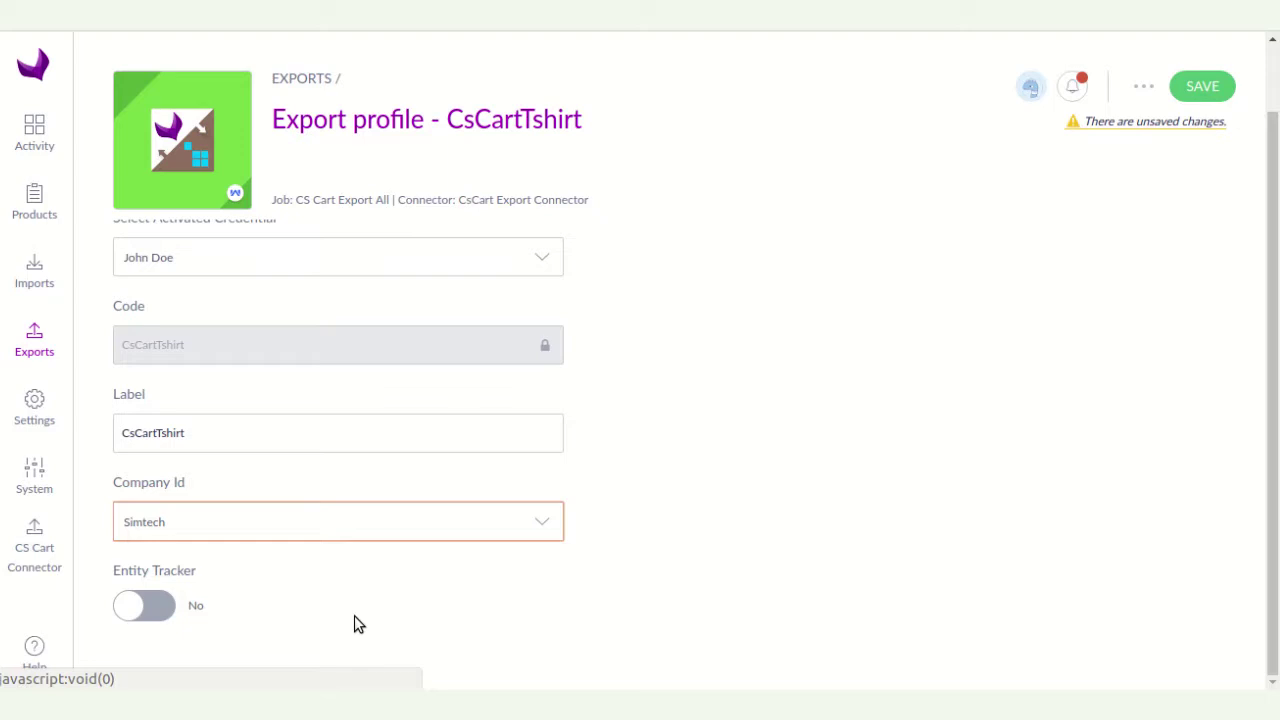
pyautogui.click(137, 612)
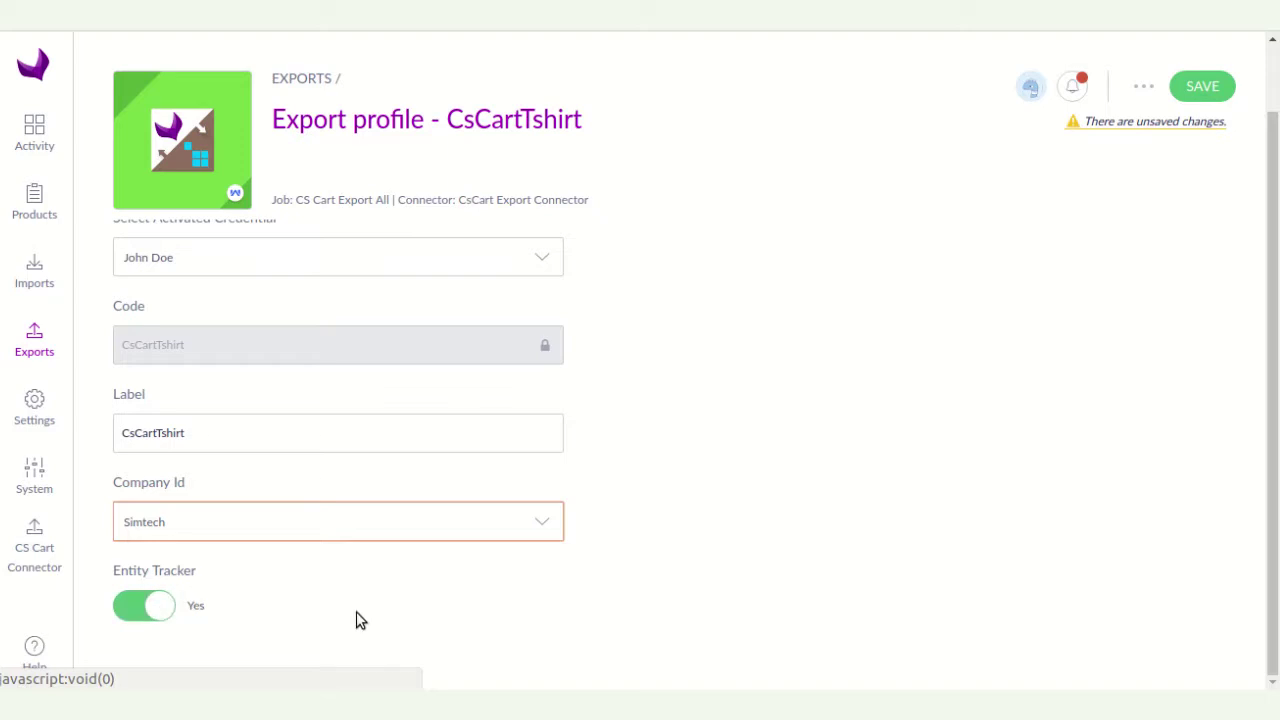
pyautogui.scroll(1, 358, 620)
pyautogui.click(266, 248)
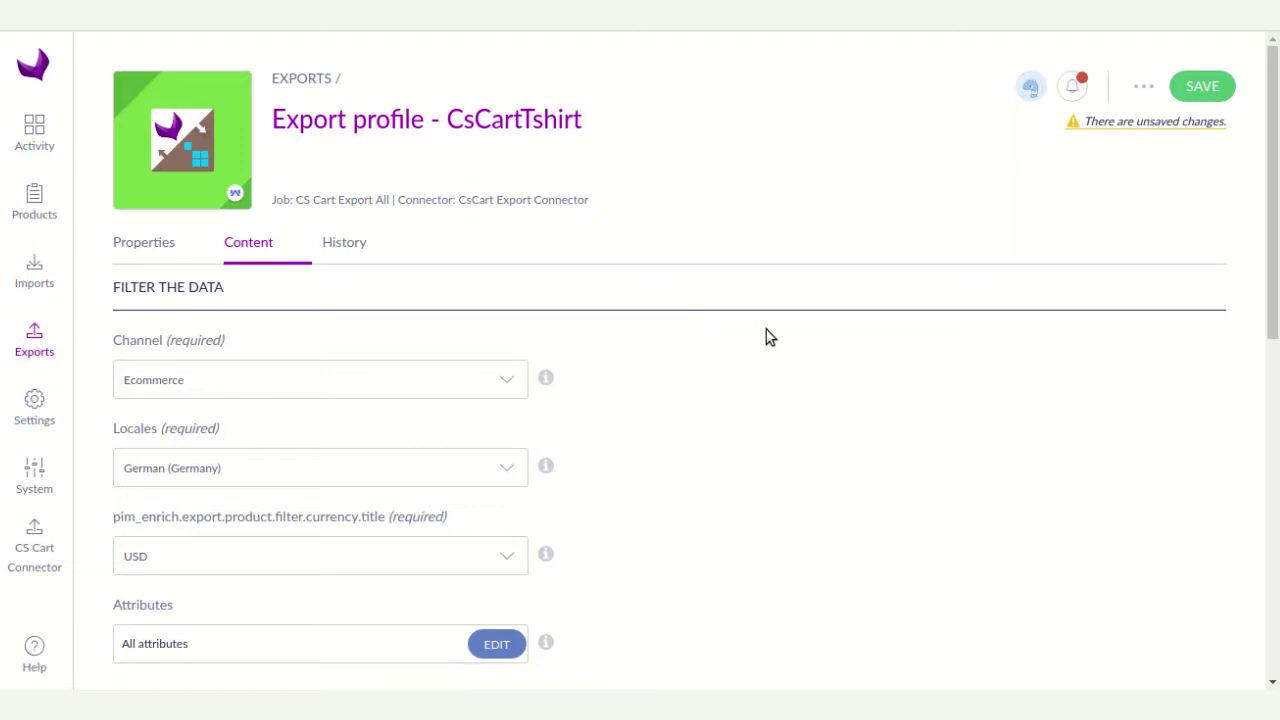
# - Keep the Ecommerce channel, change the locale to English (United States), and leave attributes unchanged
pyautogui.scroll(-2, 851, 428)
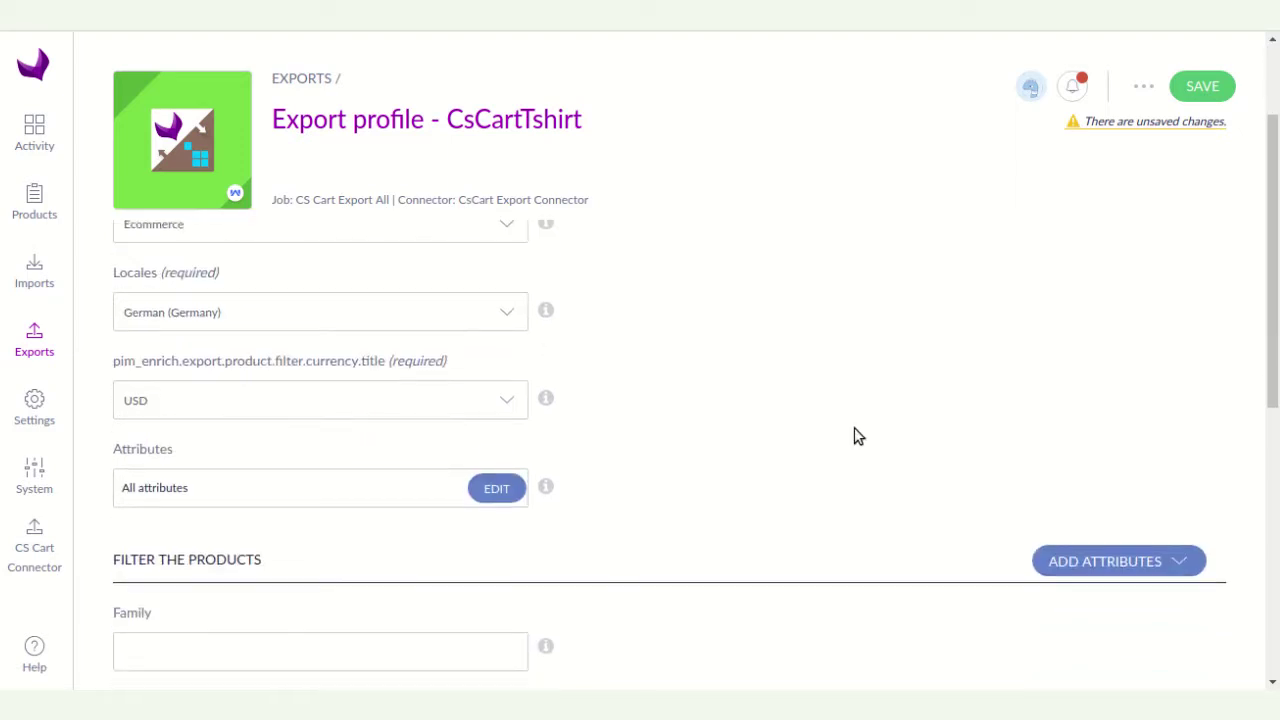
pyautogui.scroll(2, 880, 446)
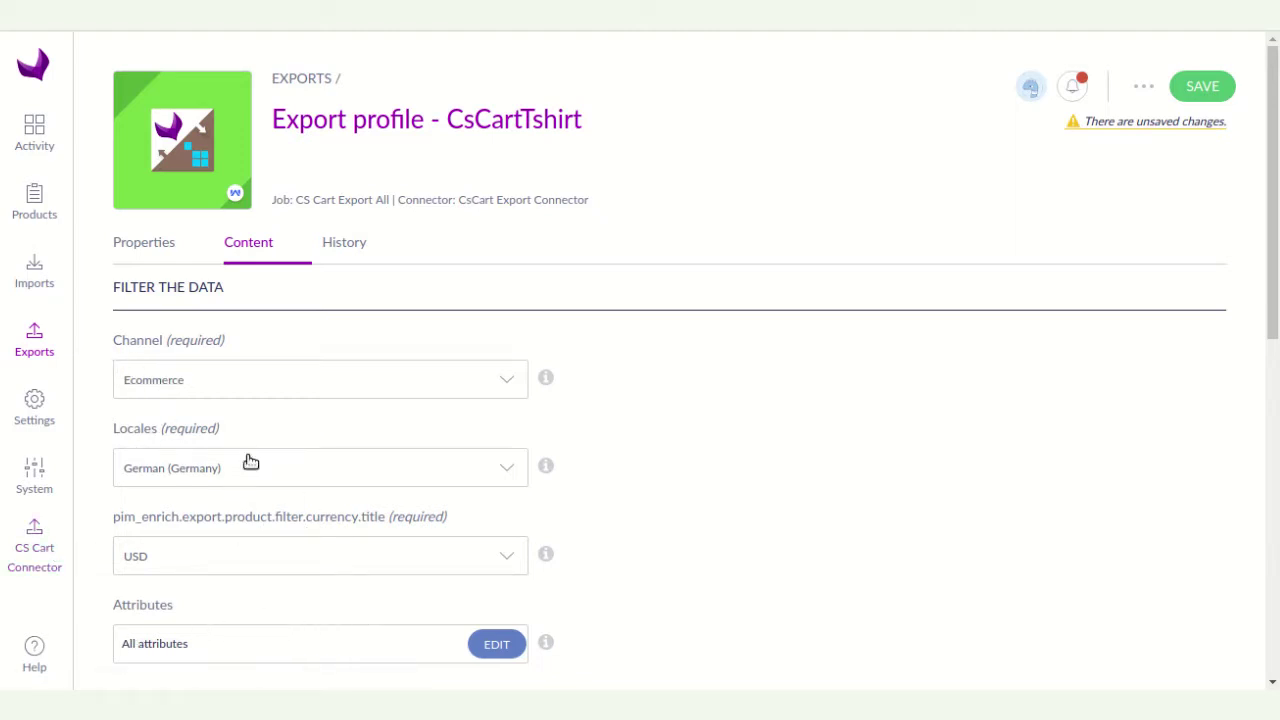
pyautogui.click(224, 389)
pyautogui.click(222, 389)
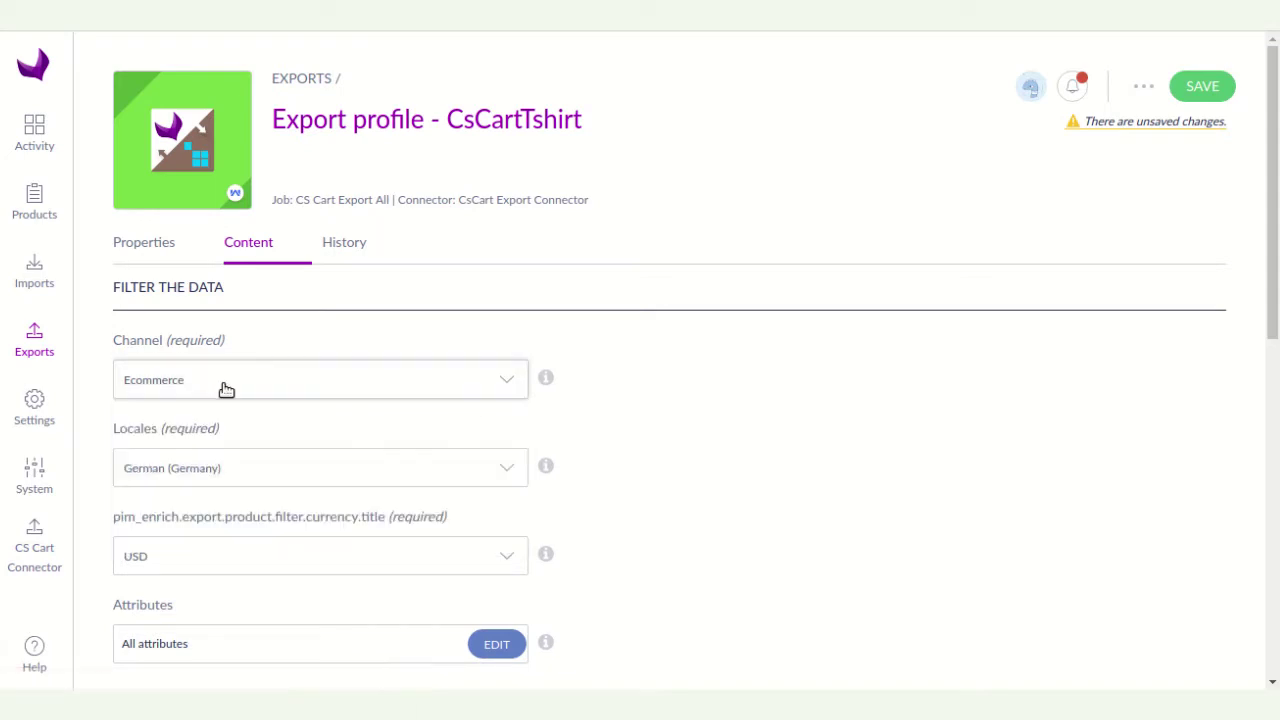
pyautogui.click(217, 472)
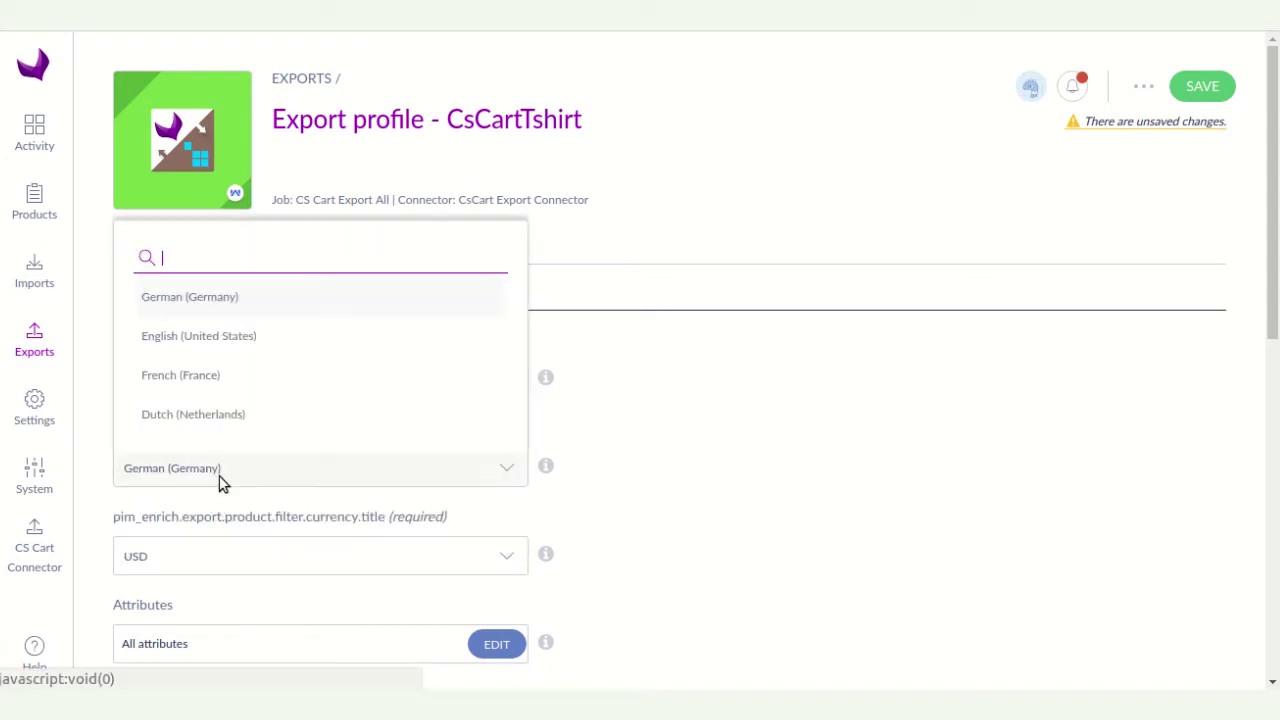
pyautogui.click(203, 338)
pyautogui.scroll(-2, 259, 588)
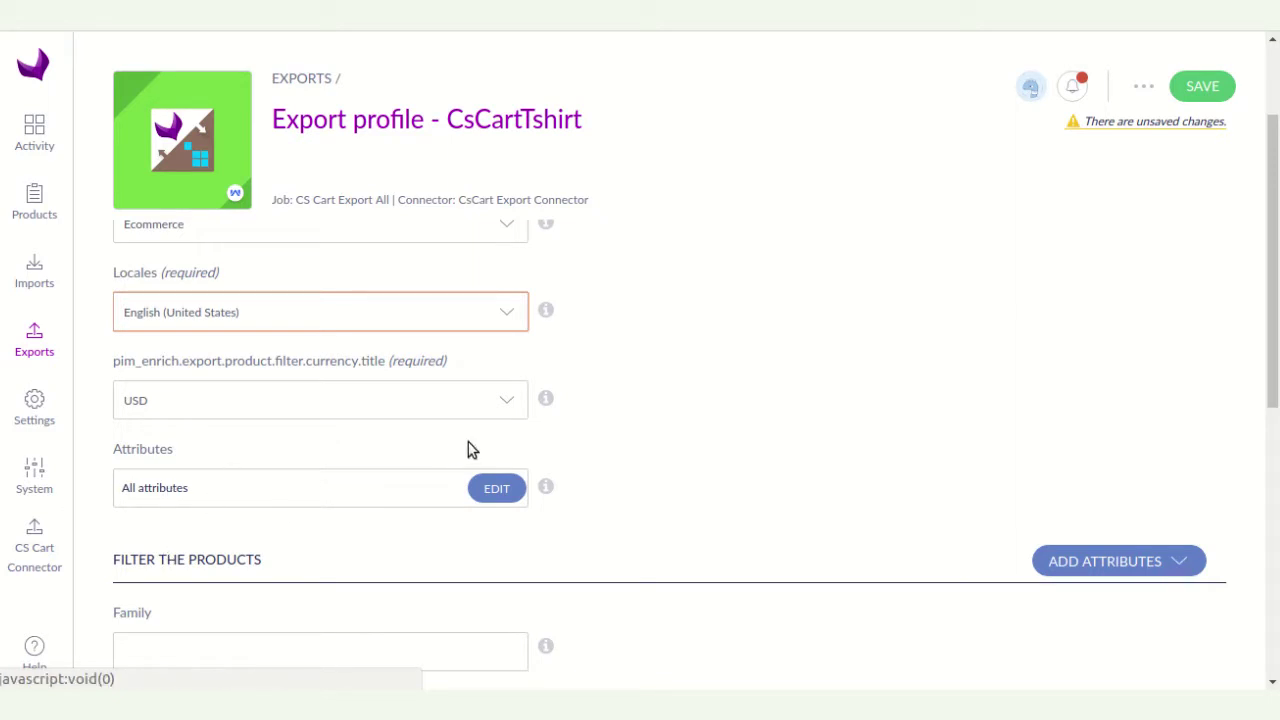
pyautogui.click(500, 490)
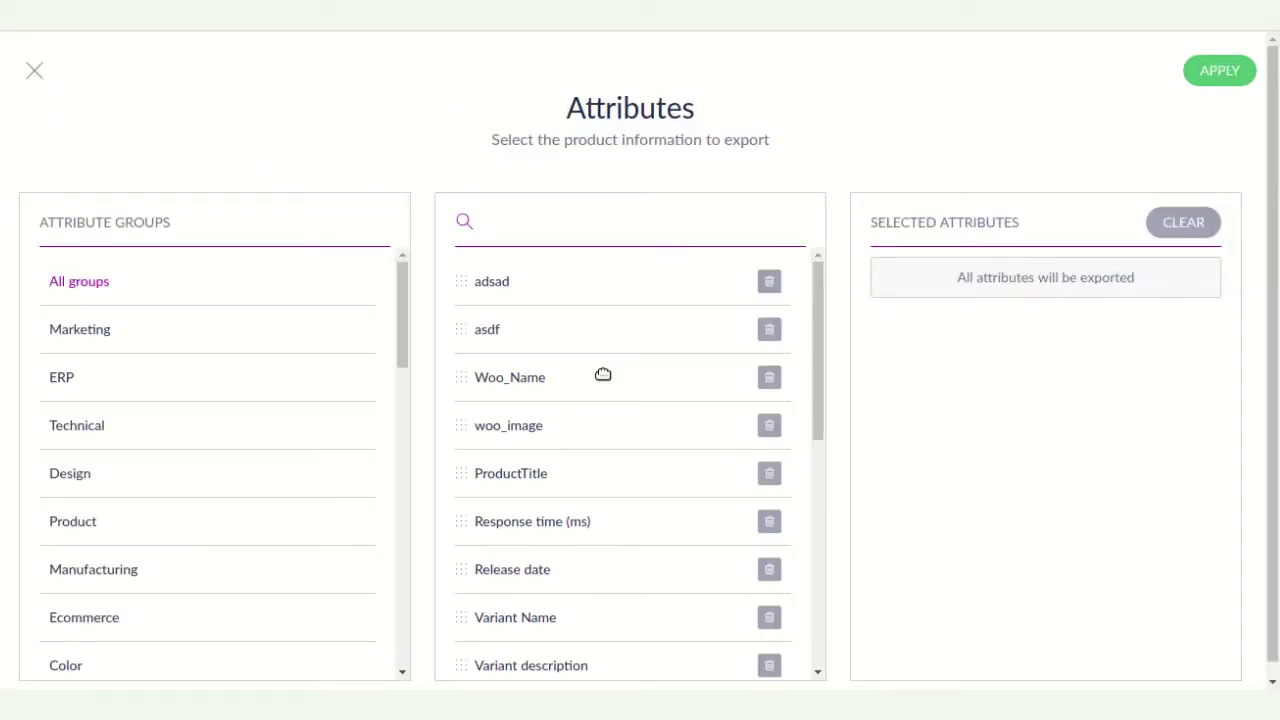
pyautogui.moveTo(574, 284); pyautogui.dragTo(789, 326)
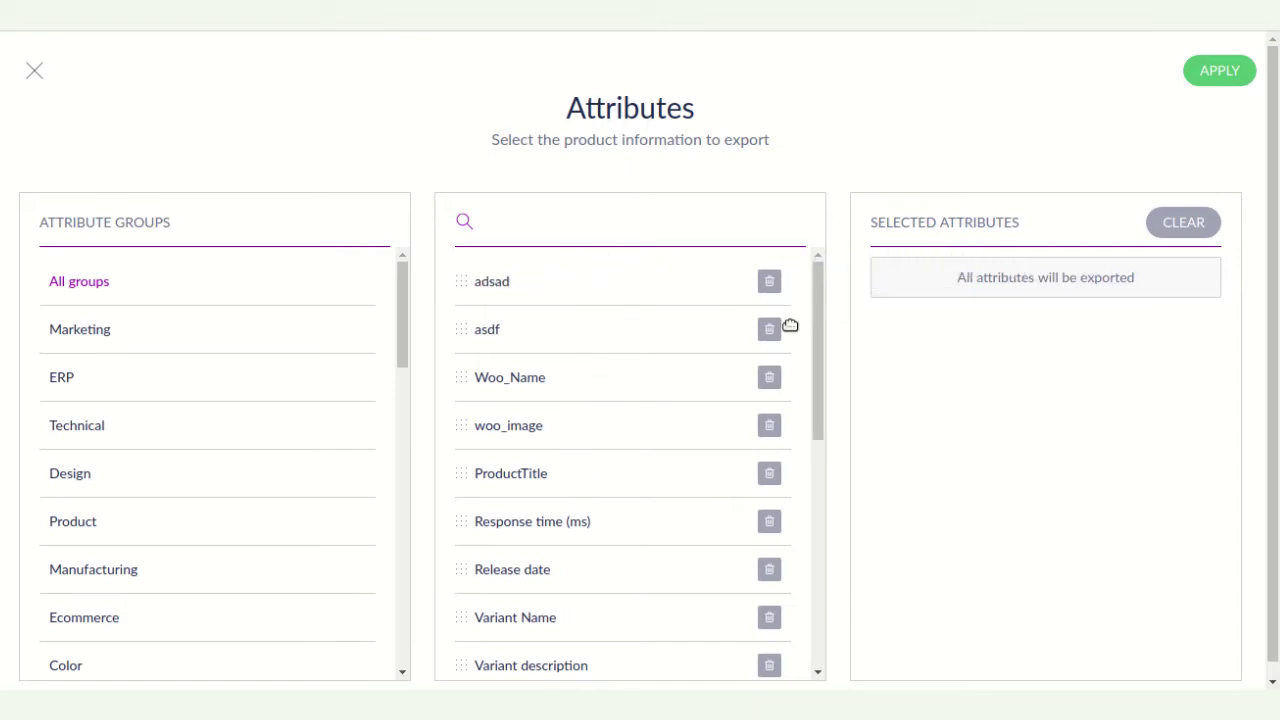
pyautogui.click(32, 72)
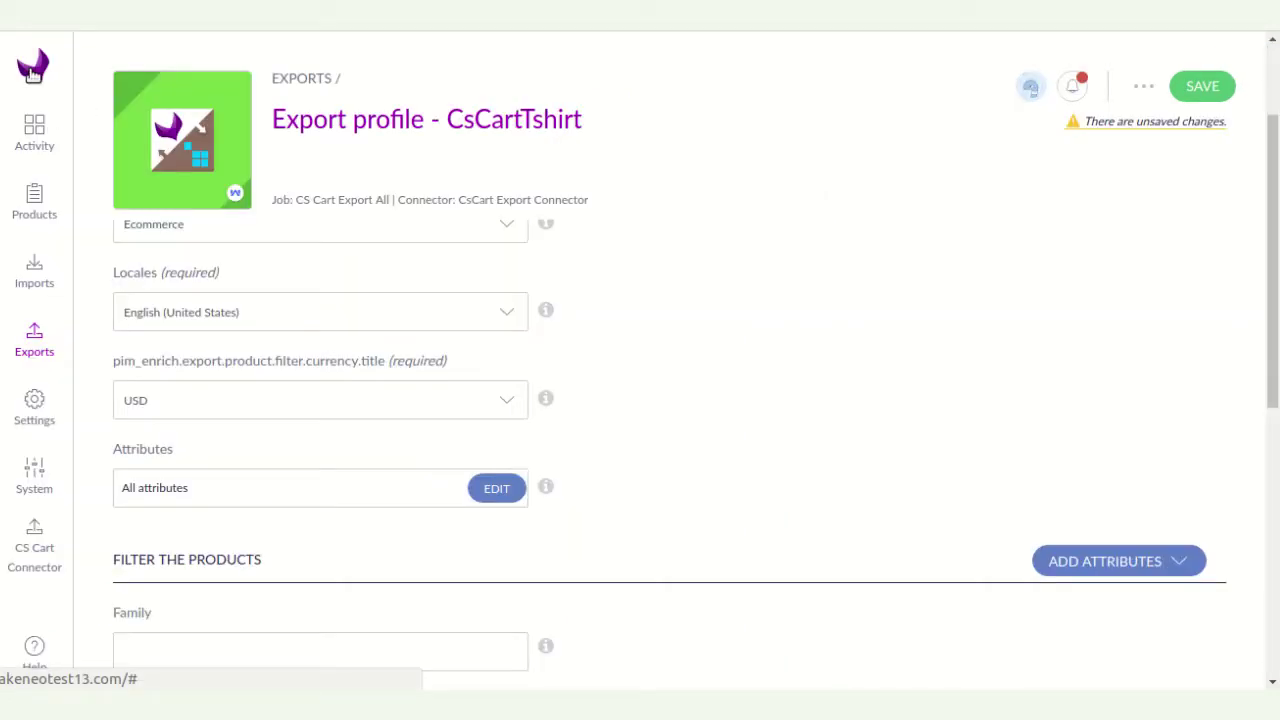
pyautogui.scroll(-3, 470, 572)
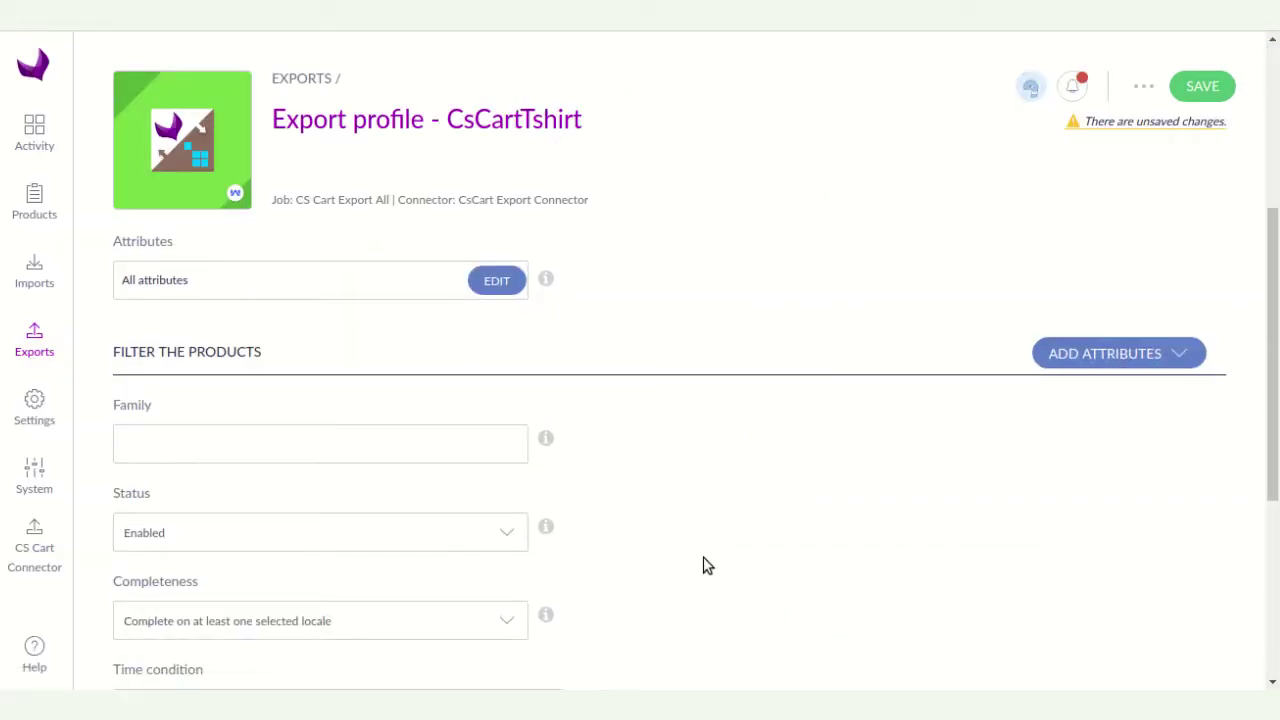
# - Filter the export to the CSCart family, status All, and completeness No condition
pyautogui.click(160, 447)
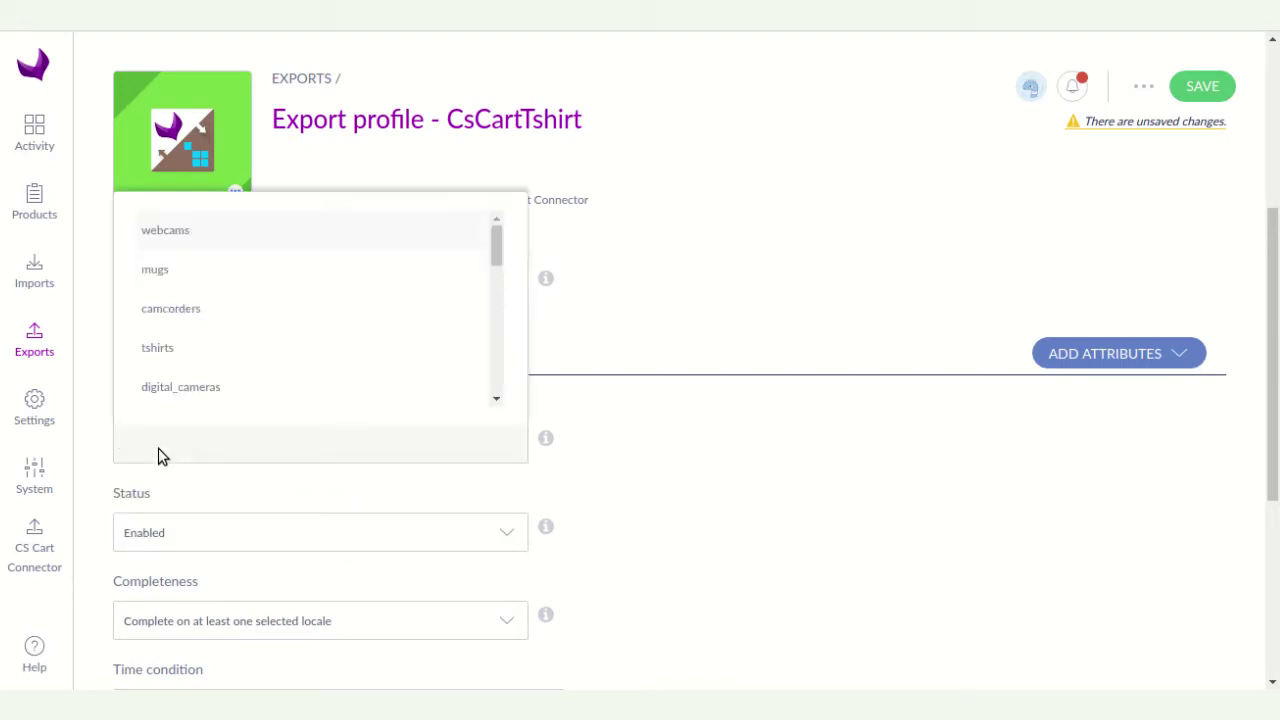
pyautogui.write('cs')
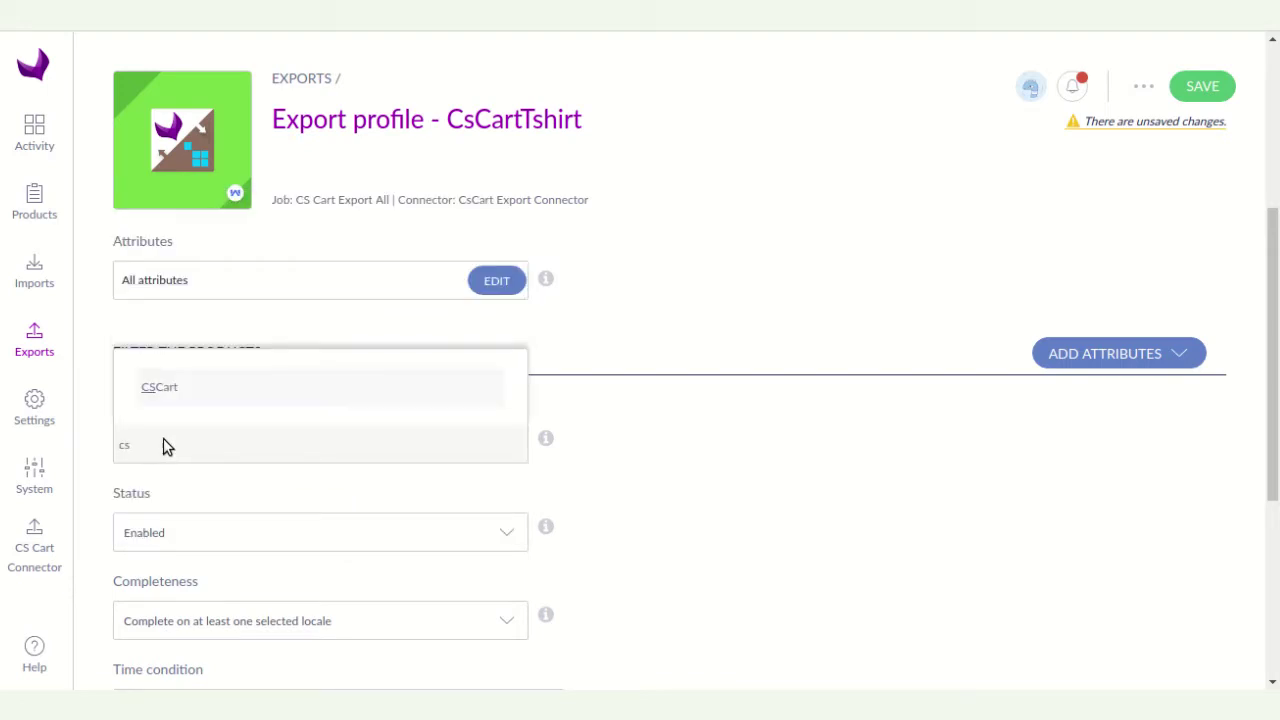
pyautogui.click(163, 391)
pyautogui.scroll(-2, 211, 589)
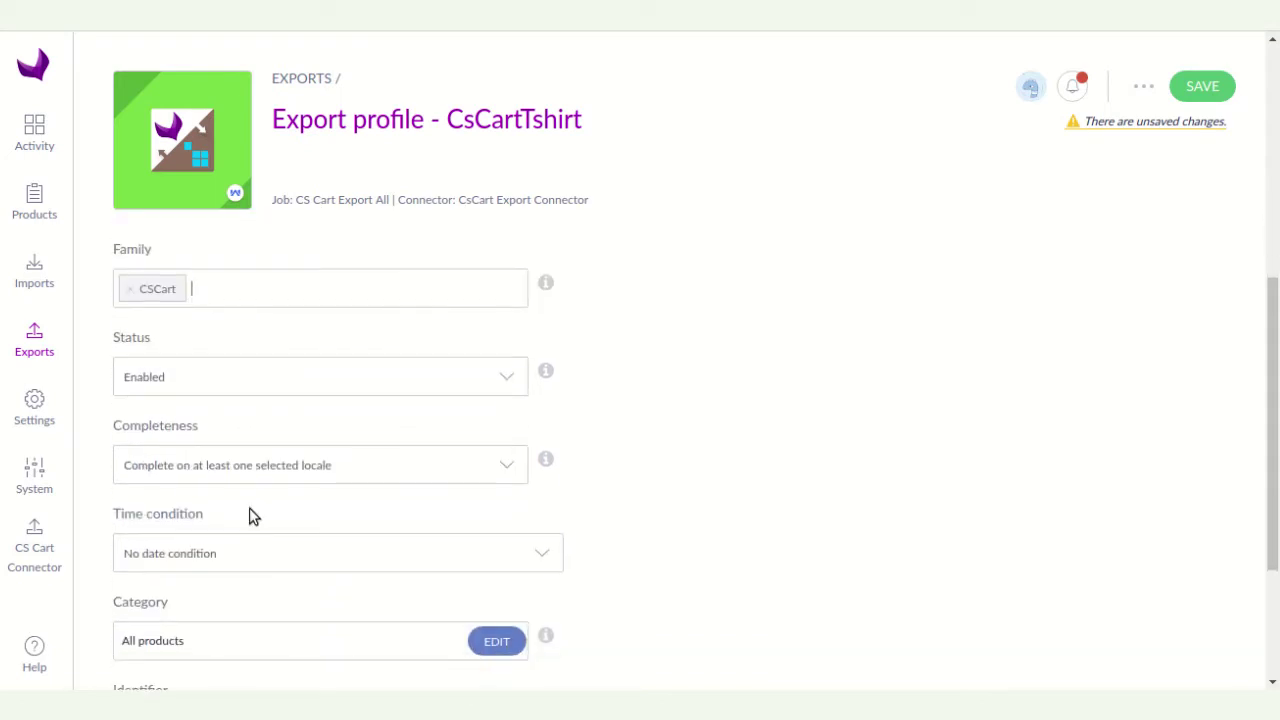
pyautogui.click(212, 379)
pyautogui.click(194, 432)
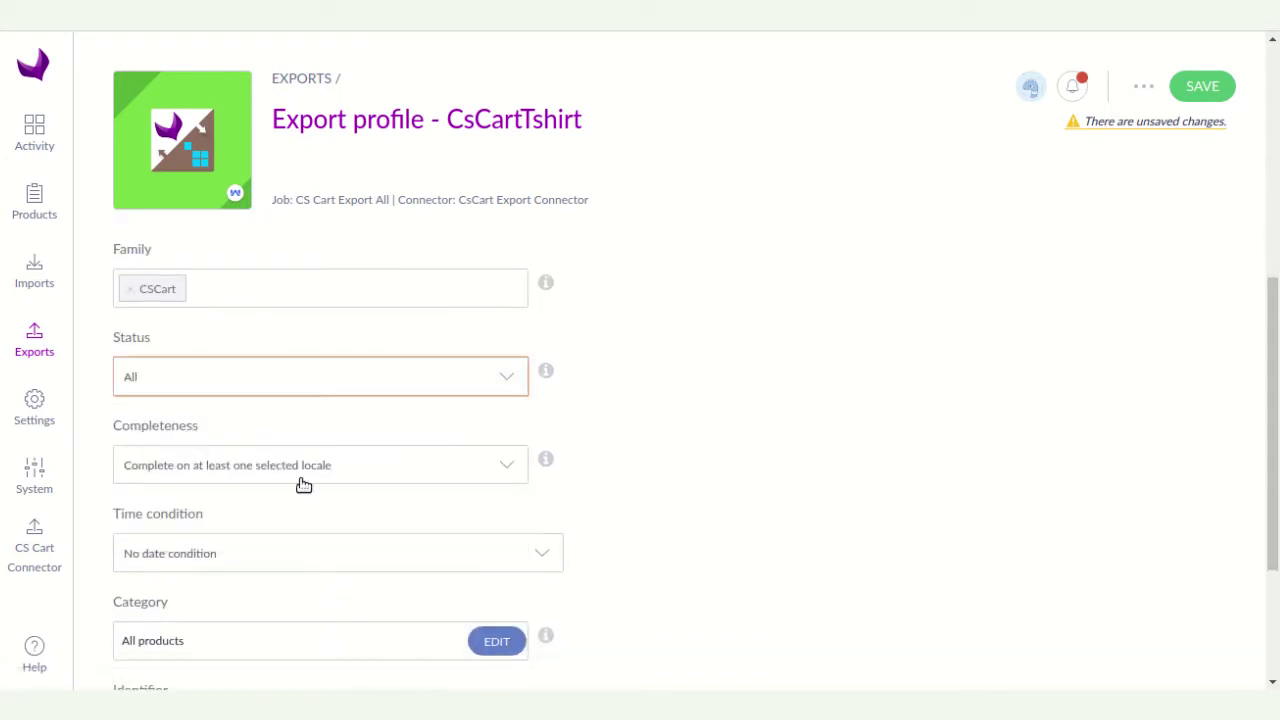
pyautogui.click(182, 470)
pyautogui.click(204, 562)
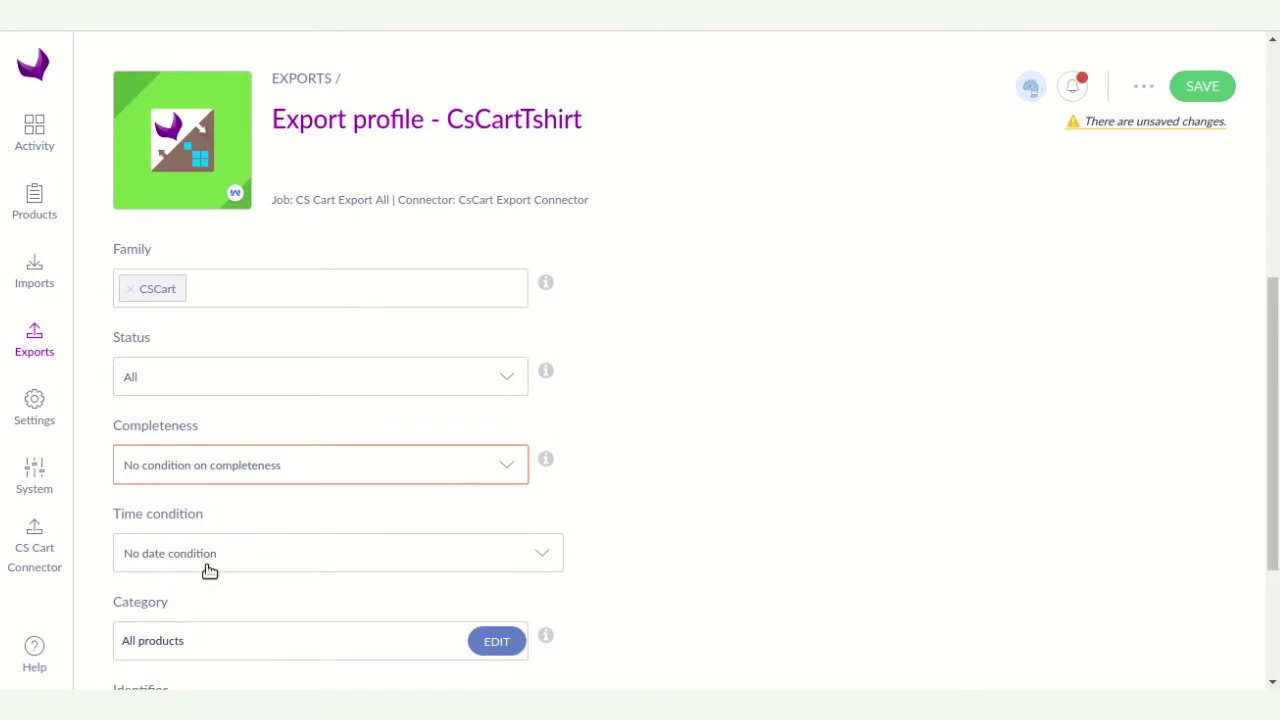
pyautogui.scroll(-2, 293, 589)
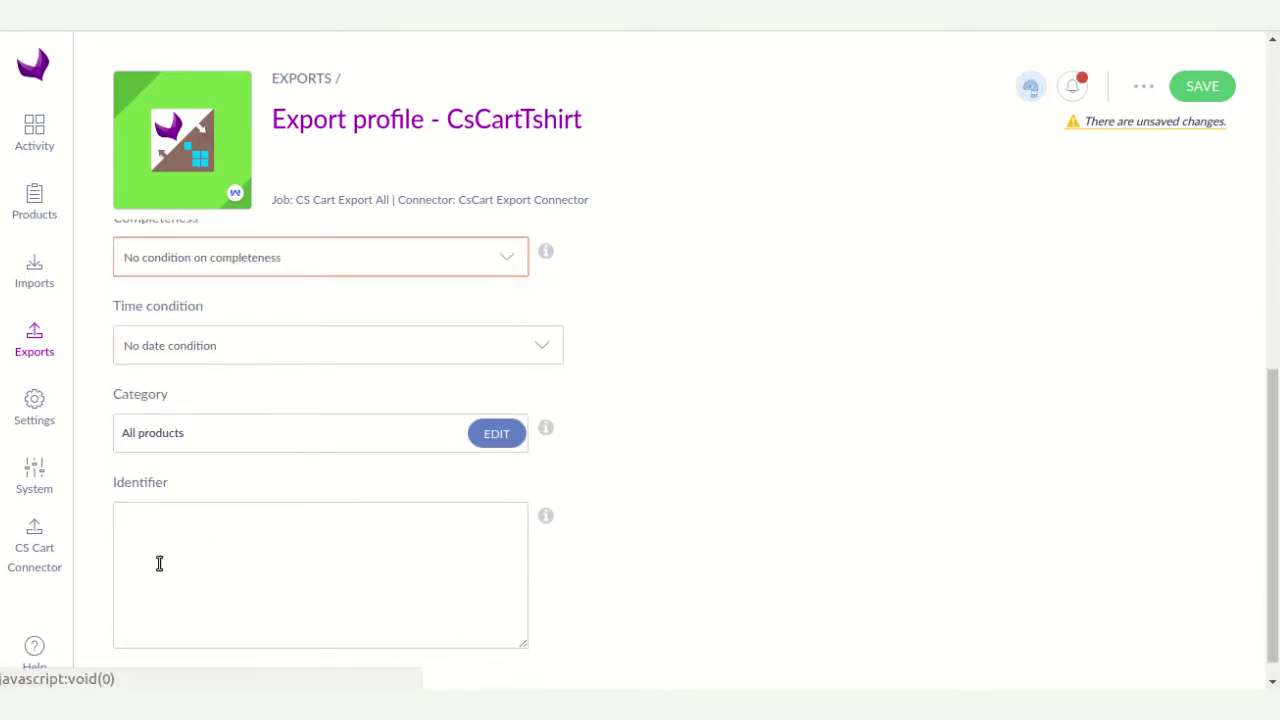
# - Limit the export's categories to Shirt, confirm, and save the profile
pyautogui.click(492, 436)
pyautogui.scroll(-5, 476, 510)
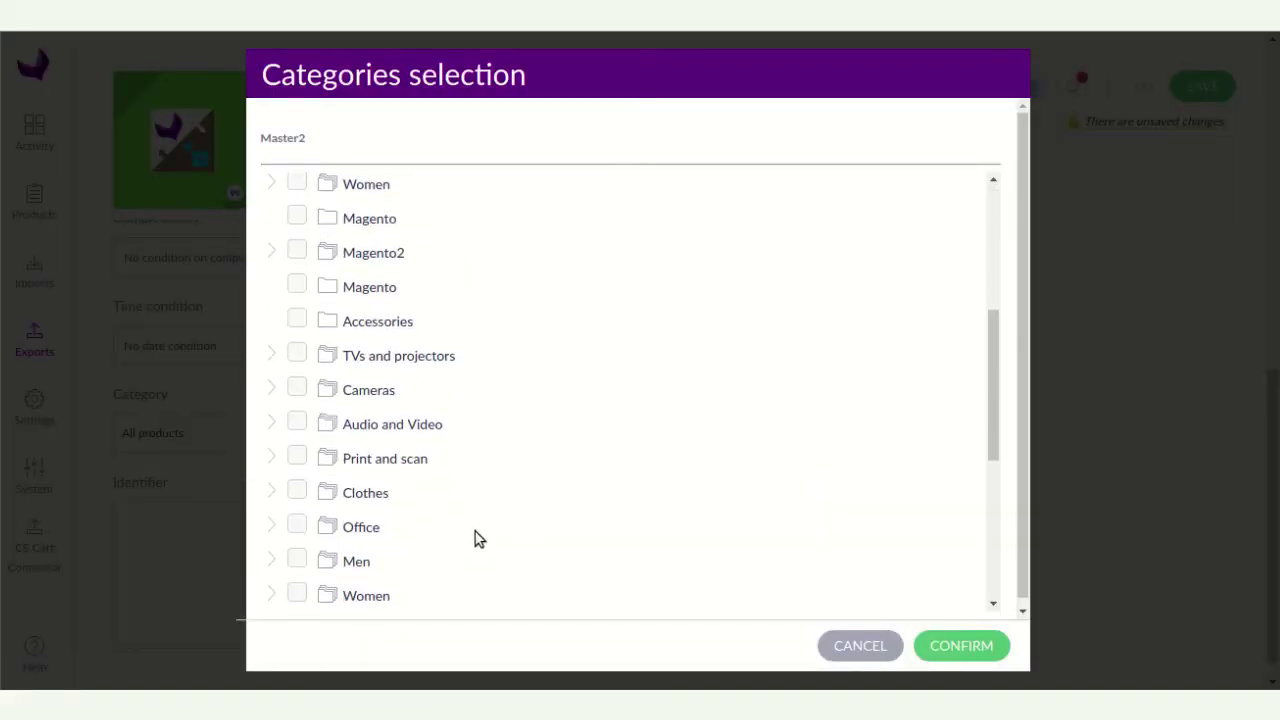
pyautogui.scroll(-5, 480, 539)
pyautogui.click(297, 370)
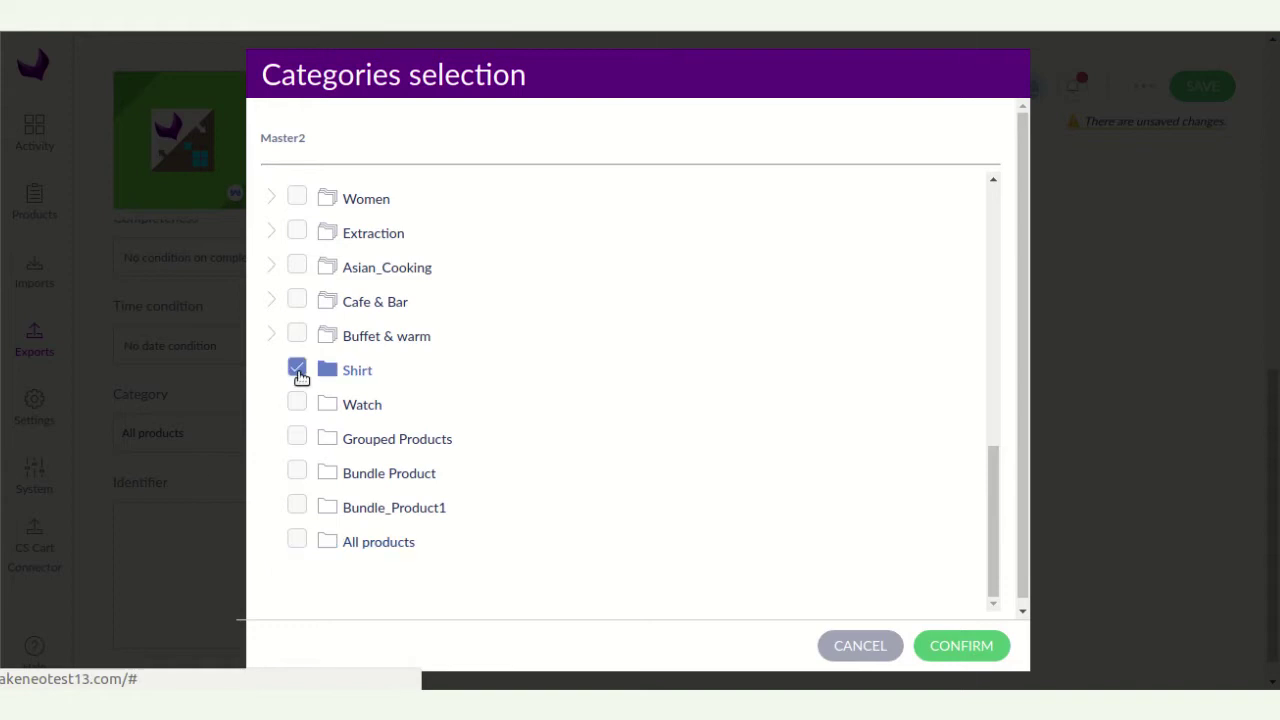
pyautogui.click(949, 648)
pyautogui.scroll(8, 804, 535)
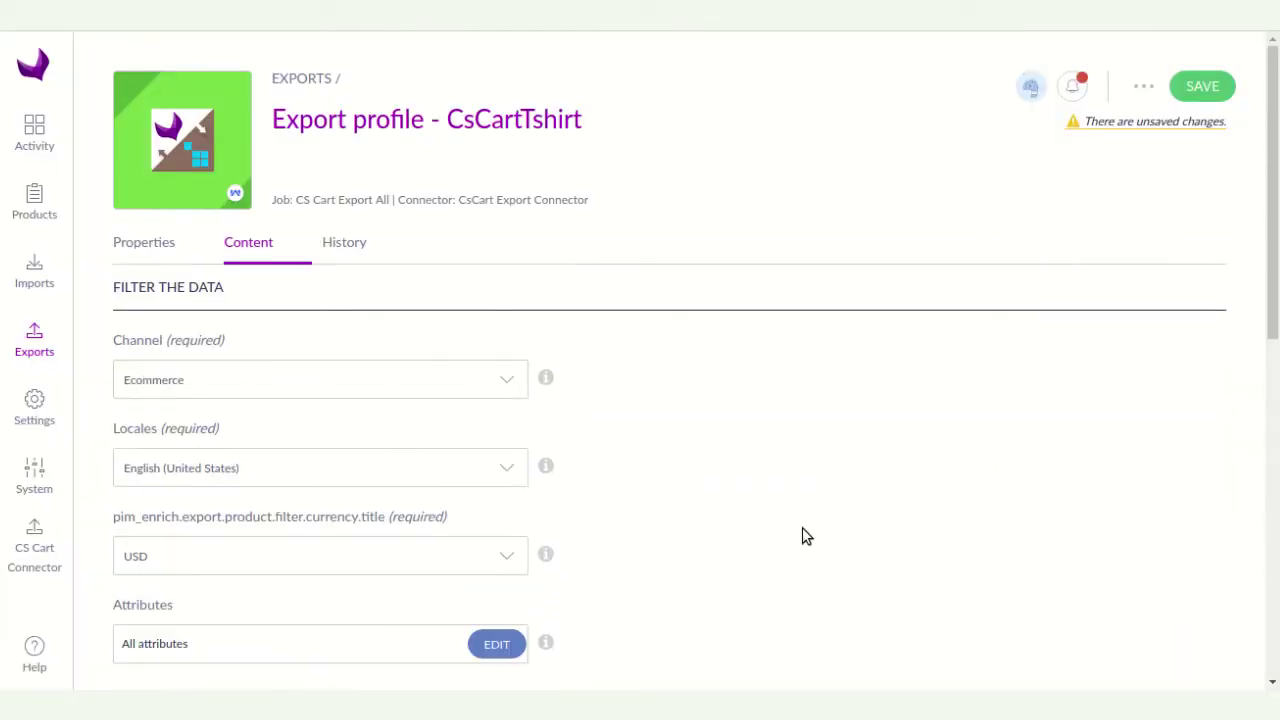
pyautogui.click(1203, 86)
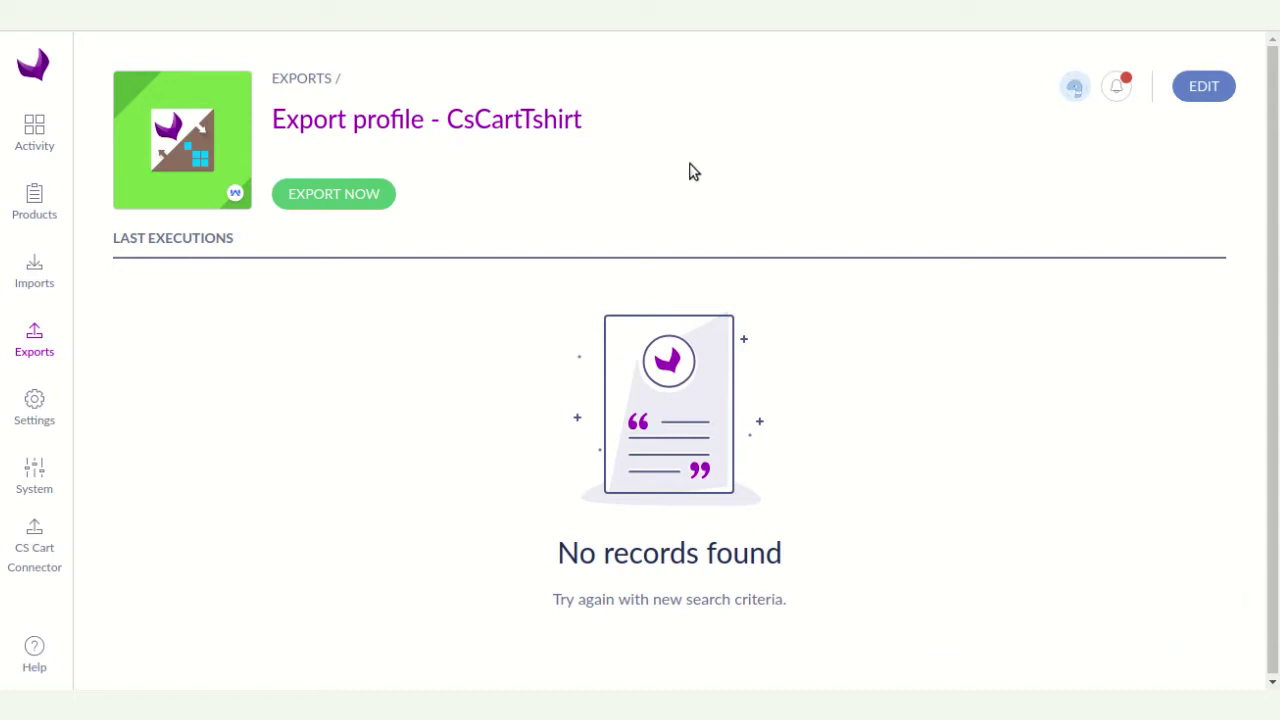
# - Launch the CsCartTshirt export and watch it complete, writing 1 product
pyautogui.click(338, 195)
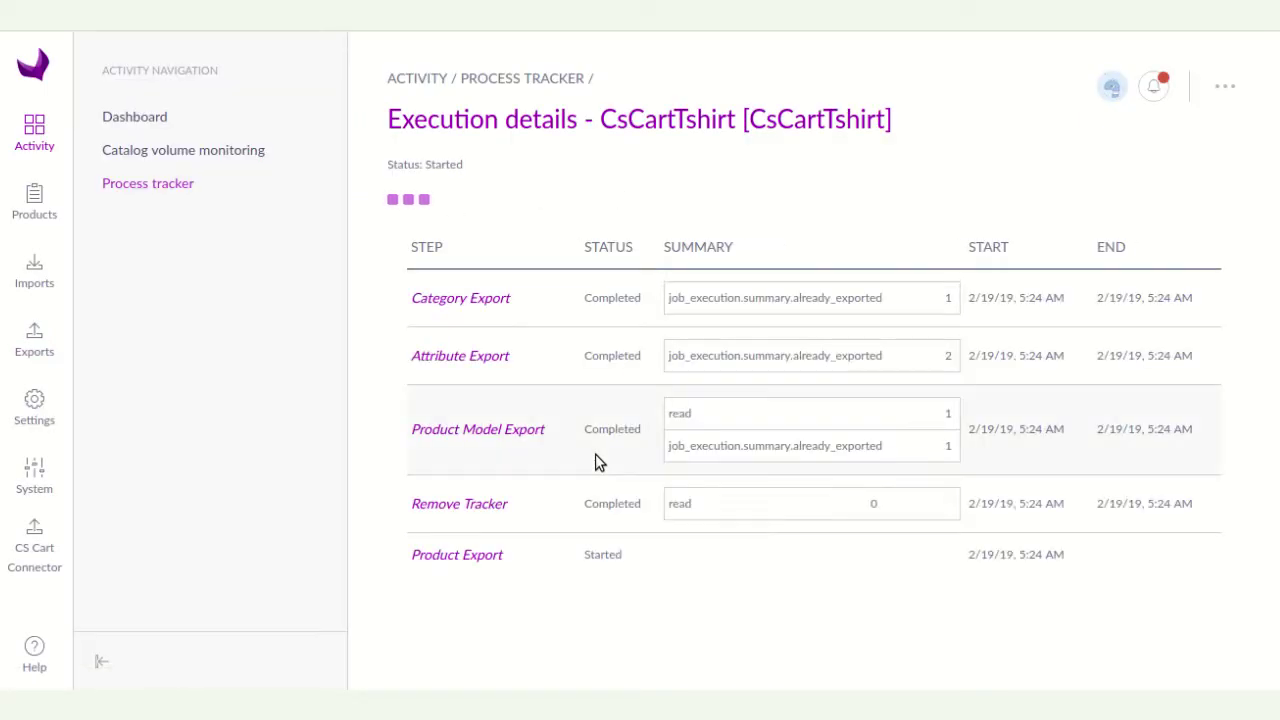
pyautogui.scroll(-1, 597, 460)
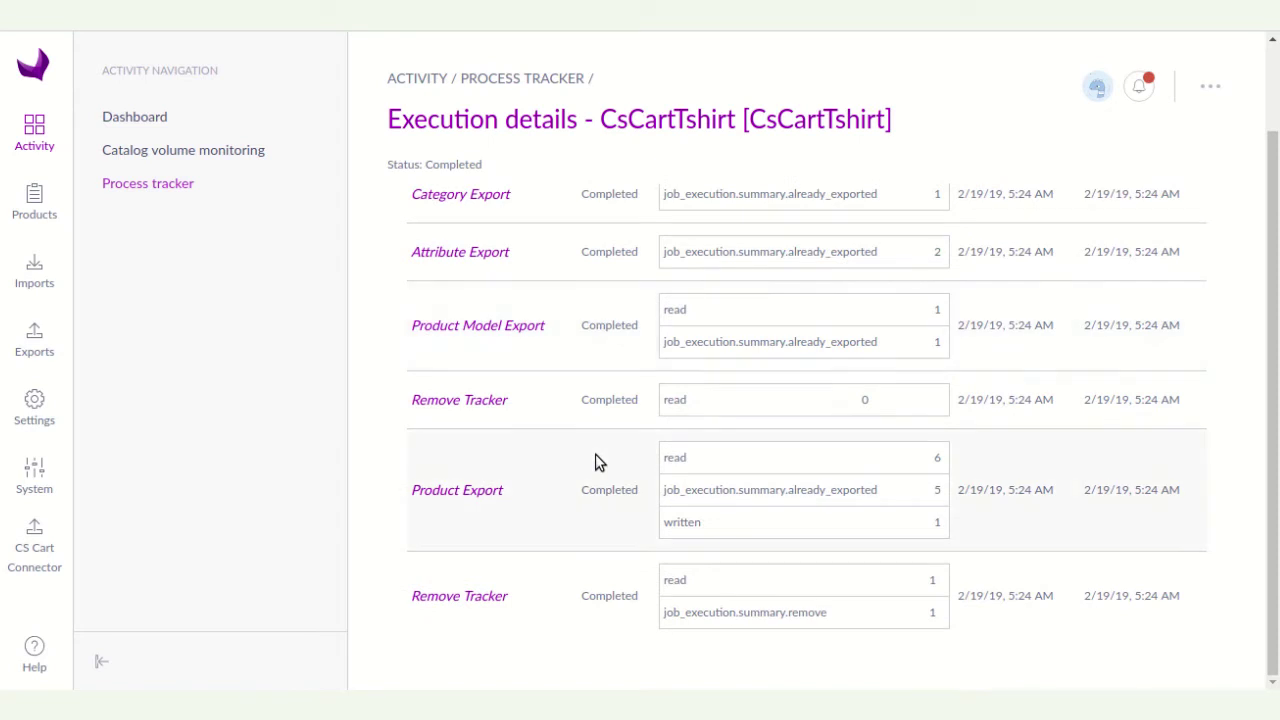
pyautogui.scroll(1, 594, 458)
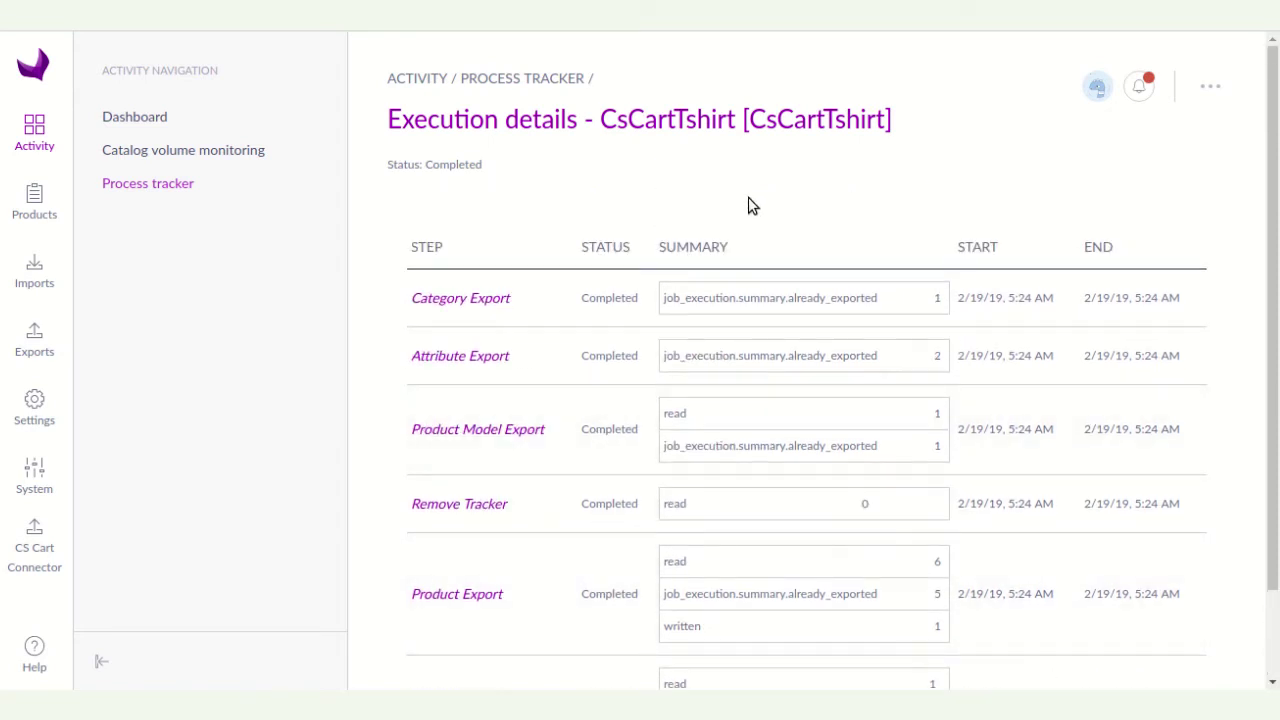
pyautogui.scroll(-1, 778, 208)
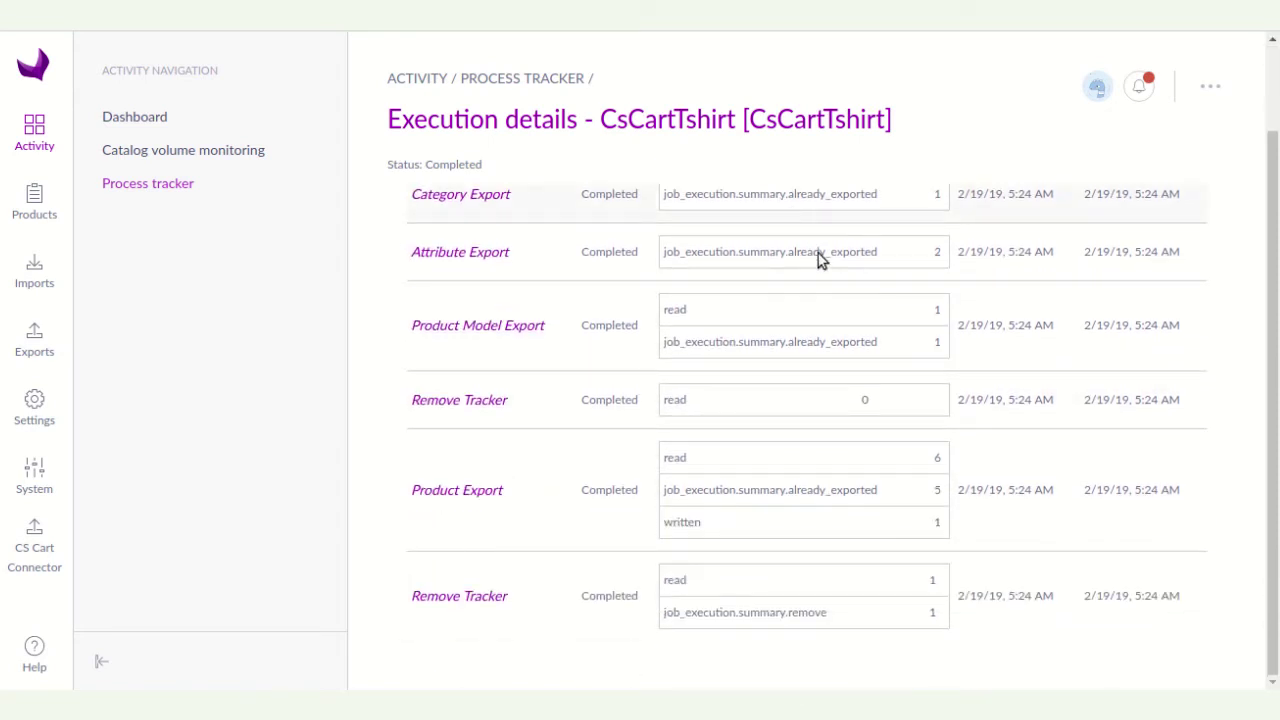
pyautogui.scroll(1, 594, 470)
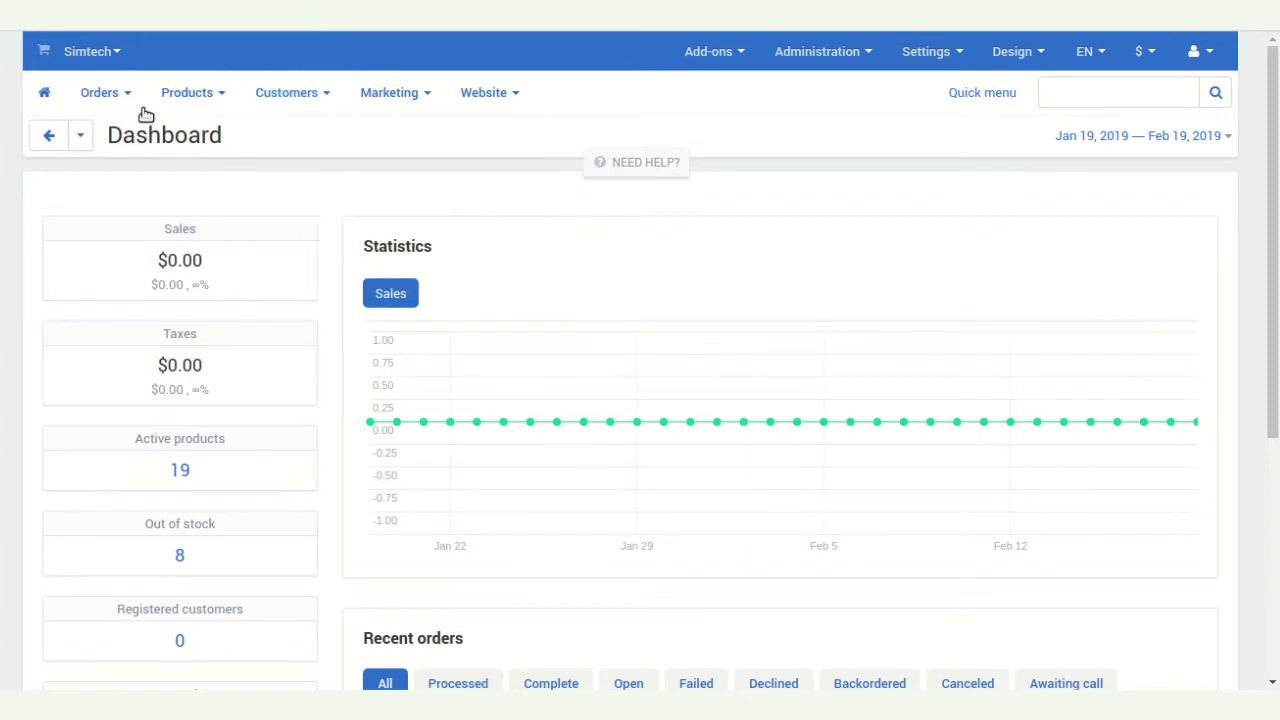
# - In Products > Products, go to the second page and open Tshirt Blue for editing
pyautogui.moveTo(183, 100)
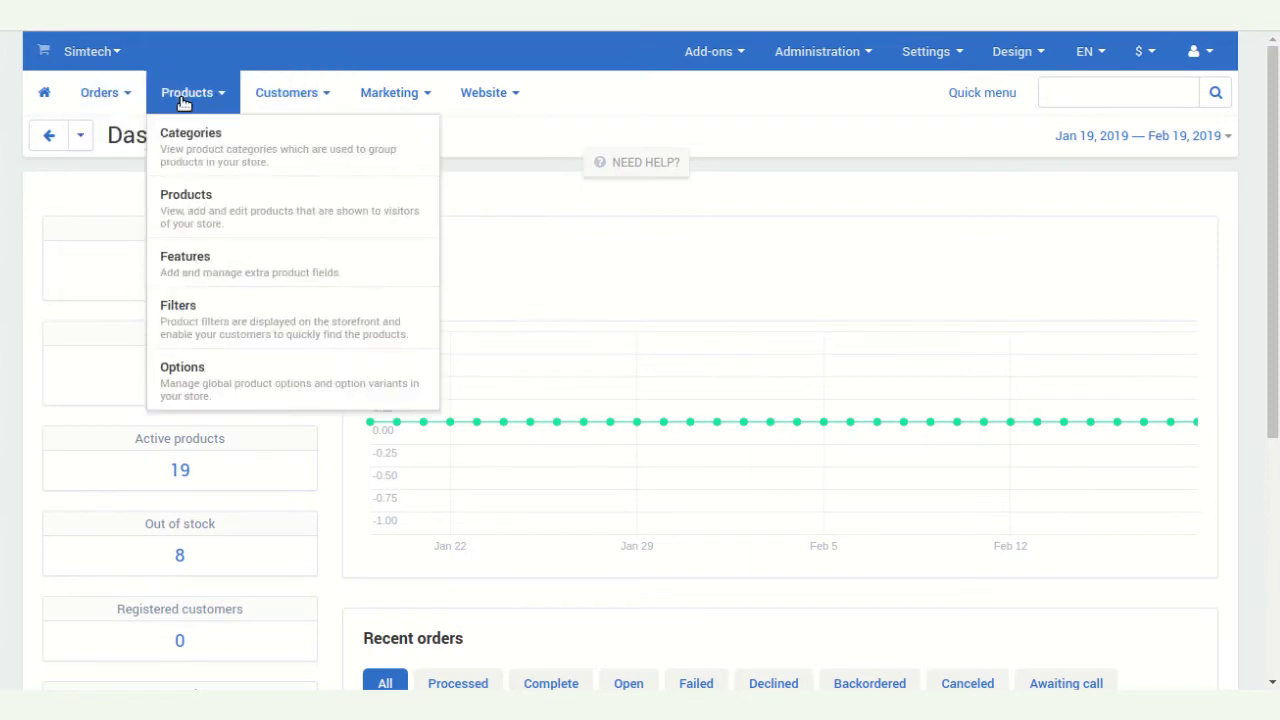
pyautogui.click(199, 209)
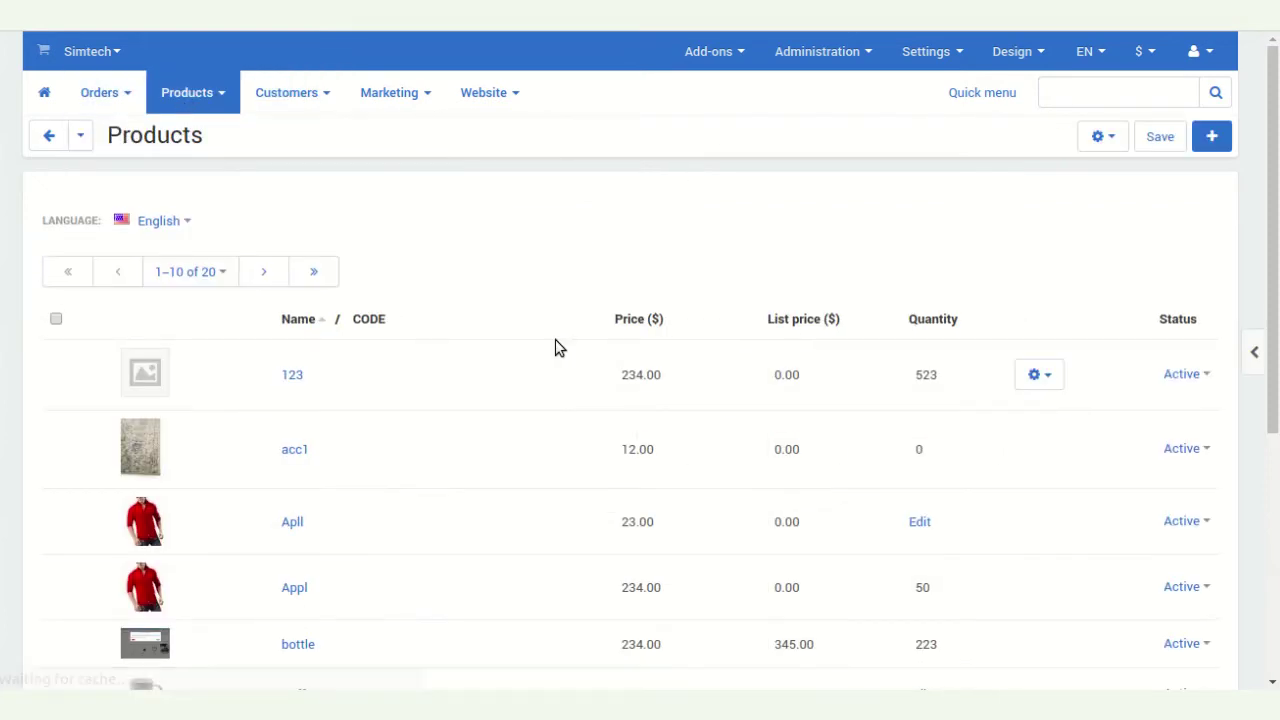
pyautogui.scroll(-4, 560, 346)
pyautogui.click(258, 608)
pyautogui.scroll(-3, 503, 559)
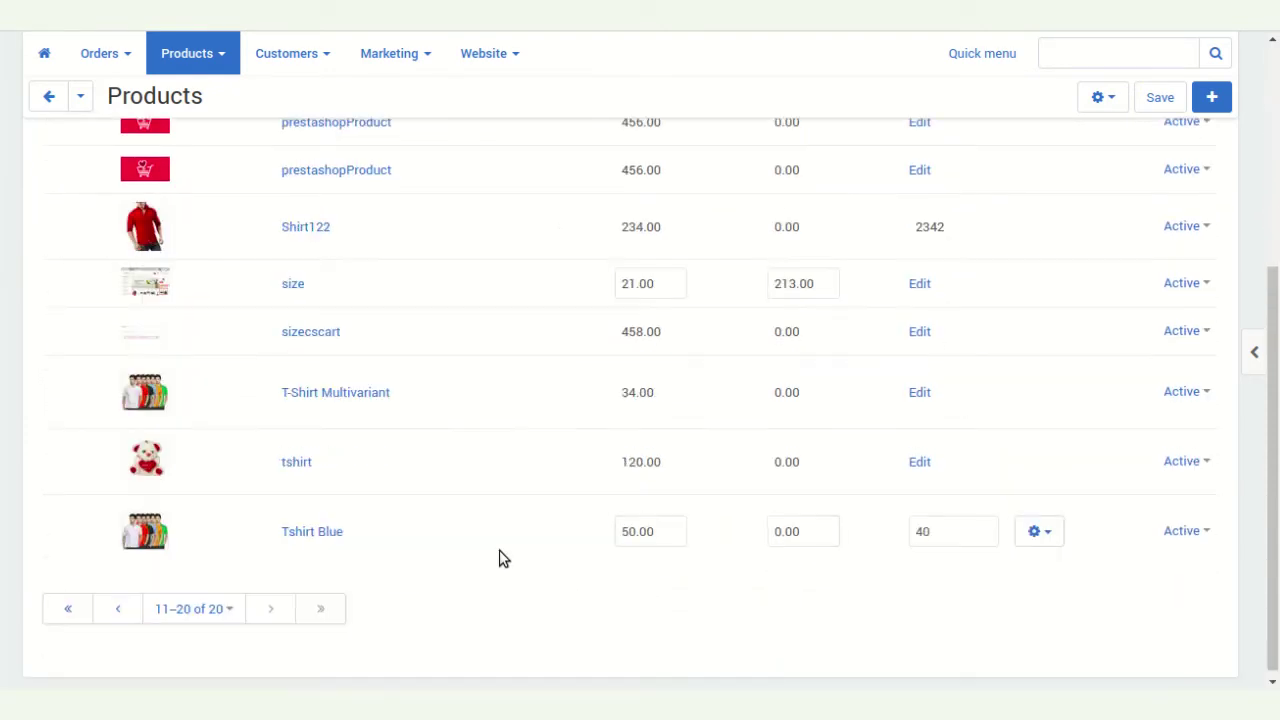
pyautogui.click(309, 533)
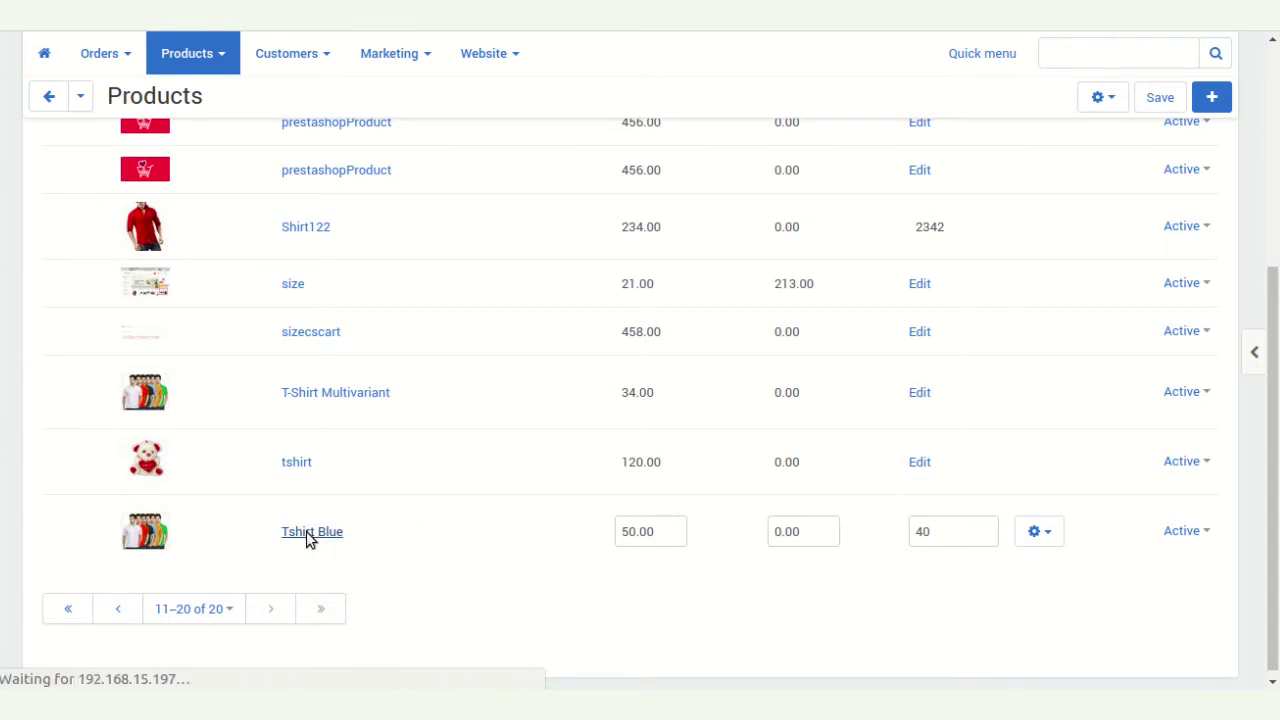
# - Check Tshirt Blue's SEO, Options, Shipping Properties and General tabs, then go to the Demo Store storefront
pyautogui.scroll(-10, 508, 420)
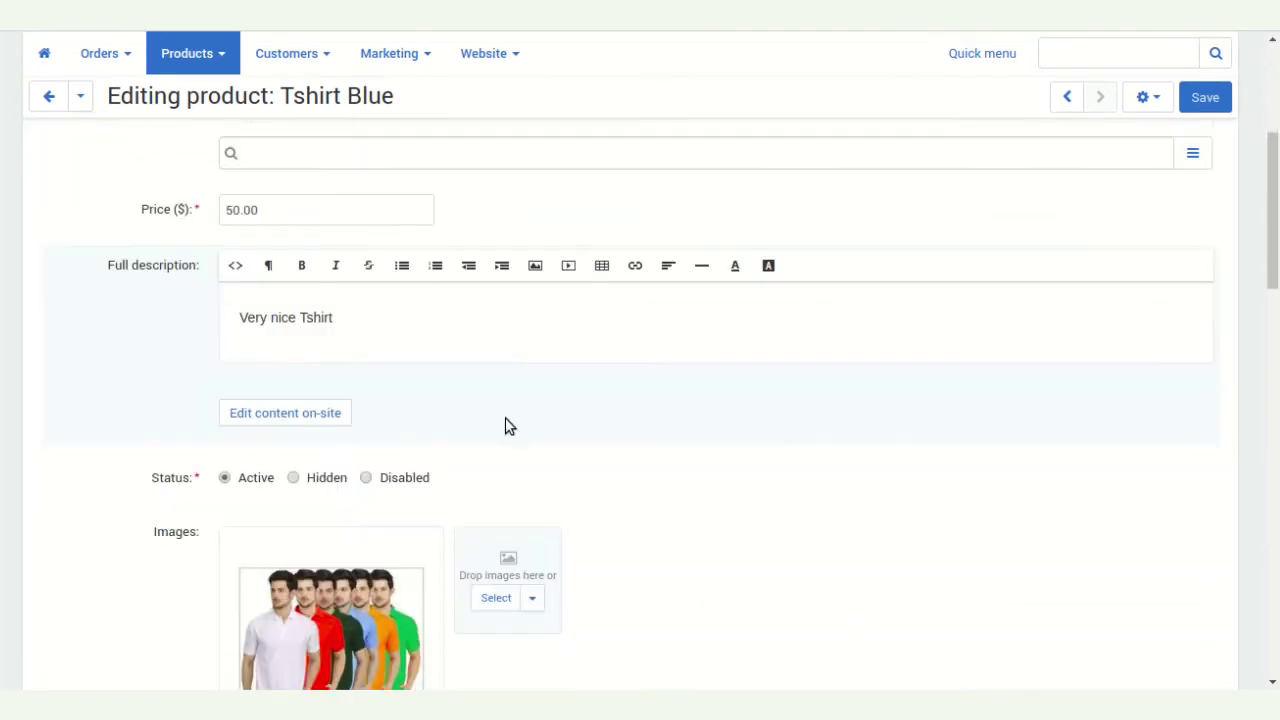
pyautogui.scroll(-10, 508, 422)
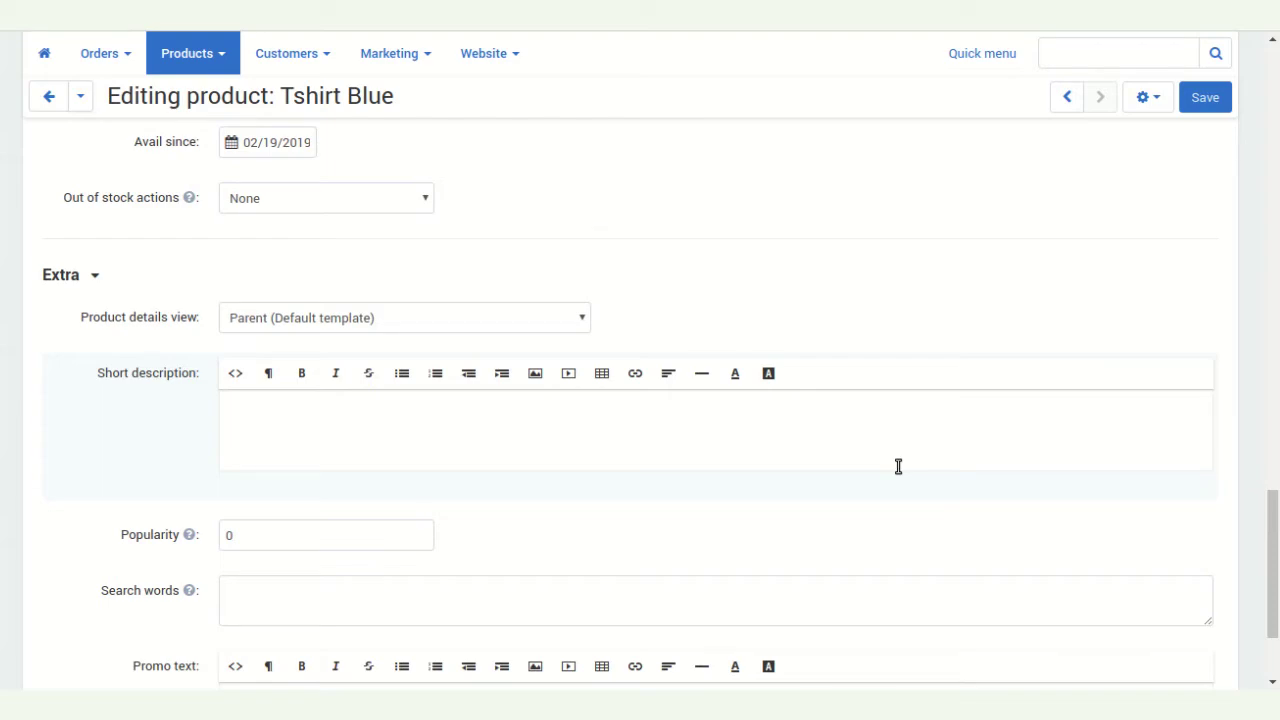
pyautogui.scroll(-2, 898, 466)
pyautogui.scroll(10, 897, 463)
pyautogui.scroll(10, 875, 418)
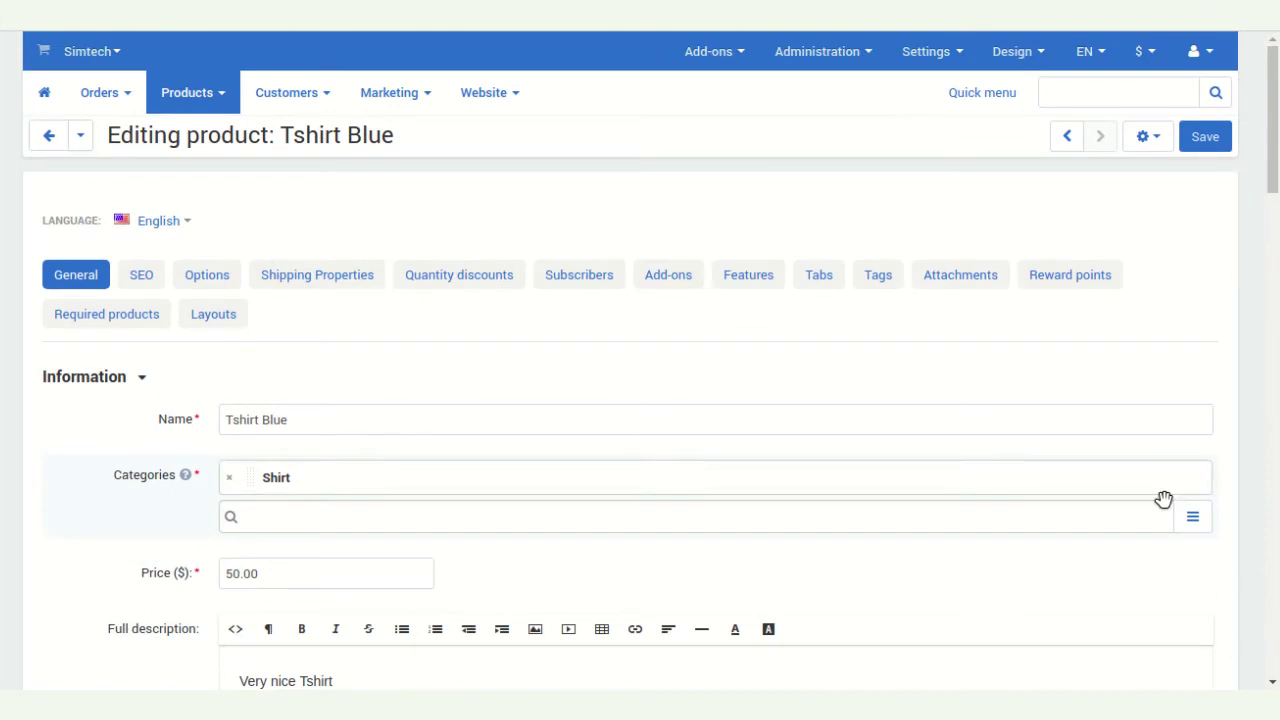
pyautogui.click(145, 283)
pyautogui.click(200, 283)
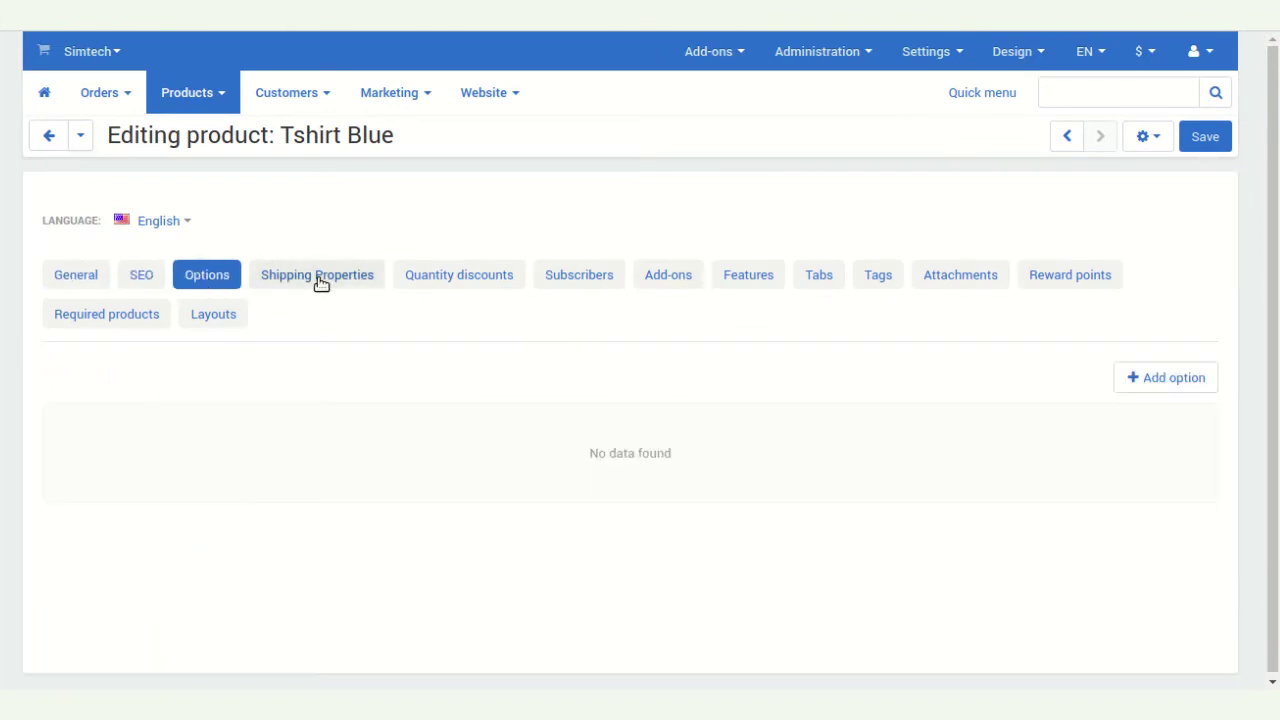
pyautogui.click(320, 278)
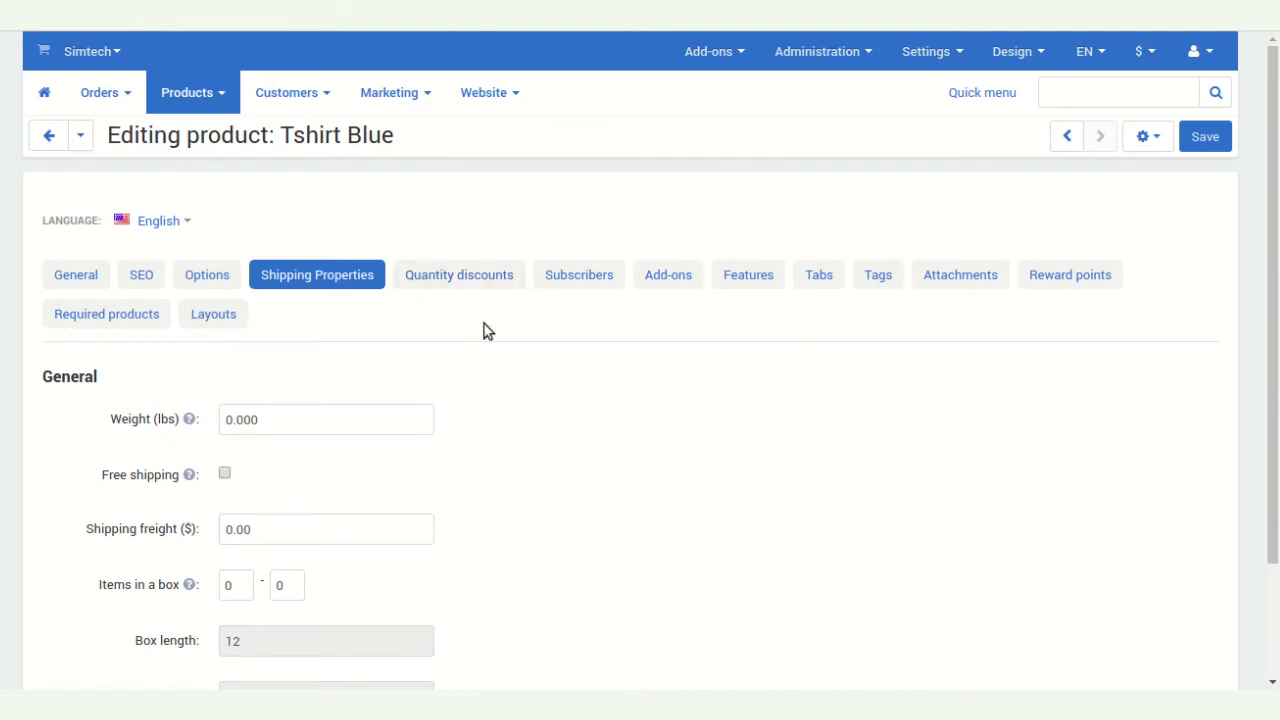
pyautogui.click(77, 281)
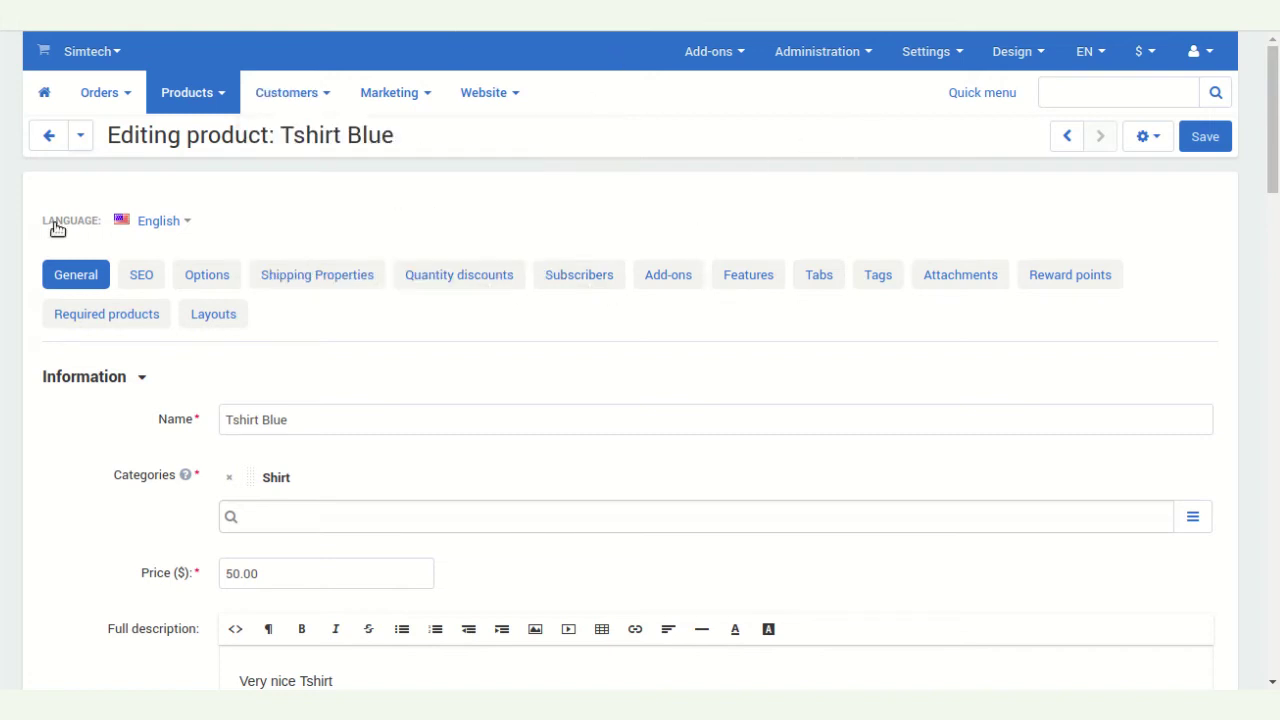
pyautogui.click(45, 55)
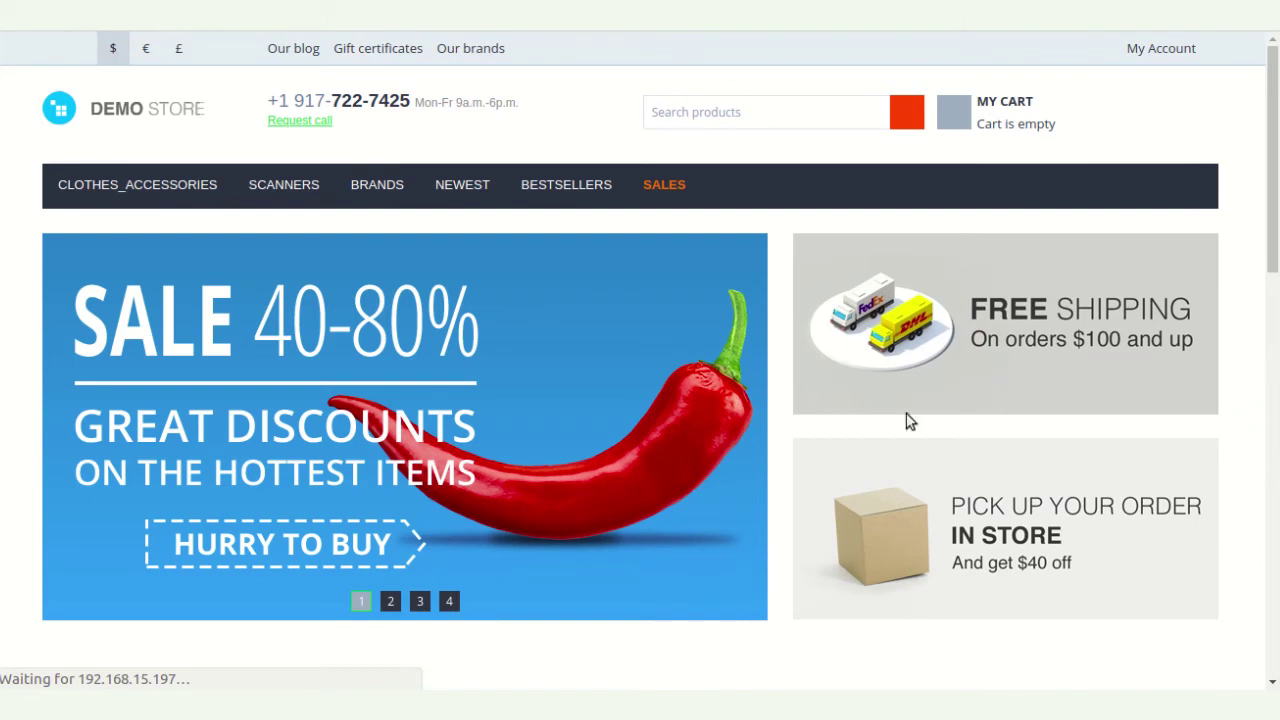
# - Open Tshirt Blue from Hot deals and review its $50.00 price and 'Very nice Tshirt' description
pyautogui.scroll(-3, 514, 362)
pyautogui.scroll(-4, 513, 365)
pyautogui.scroll(3, 508, 360)
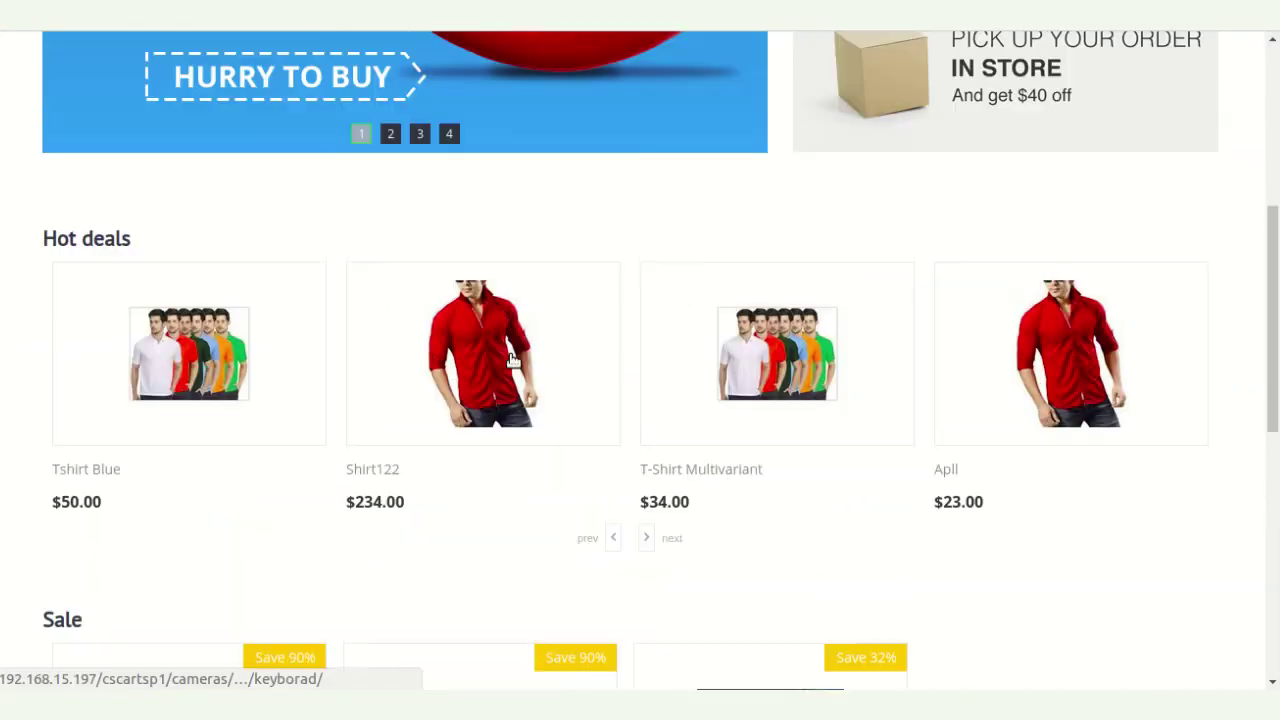
pyautogui.click(168, 378)
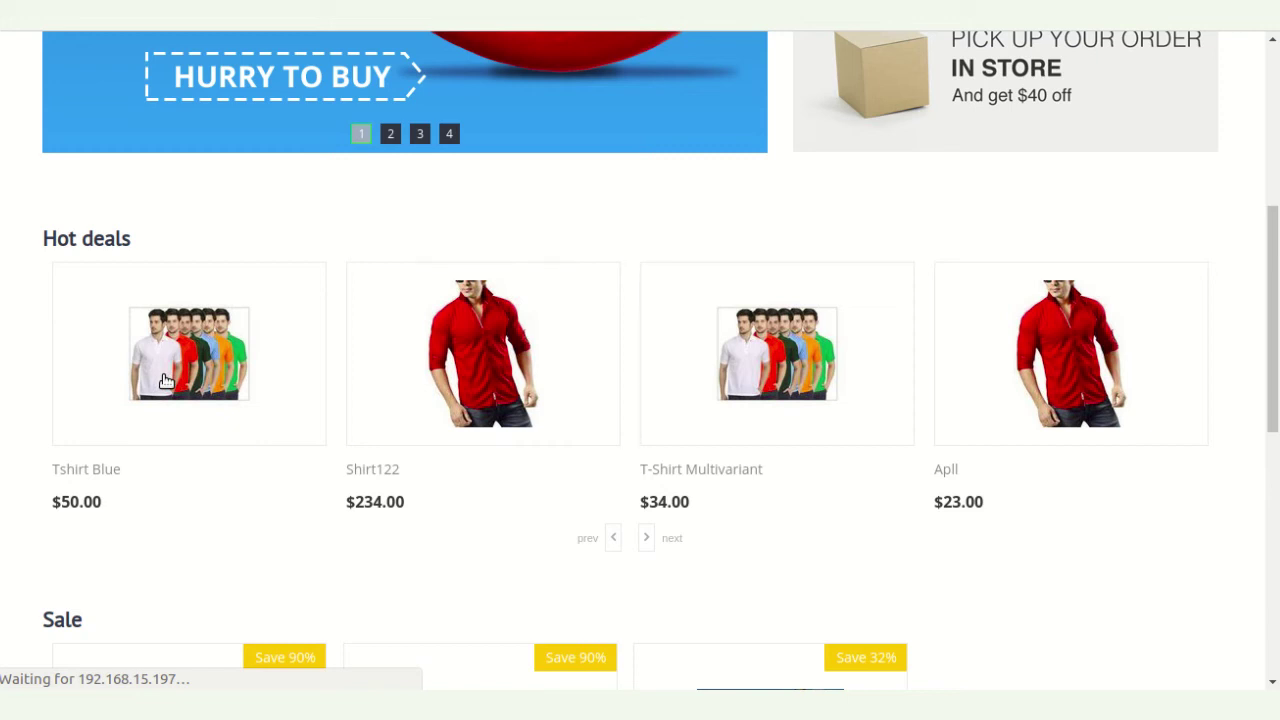
pyautogui.scroll(-3, 742, 330)
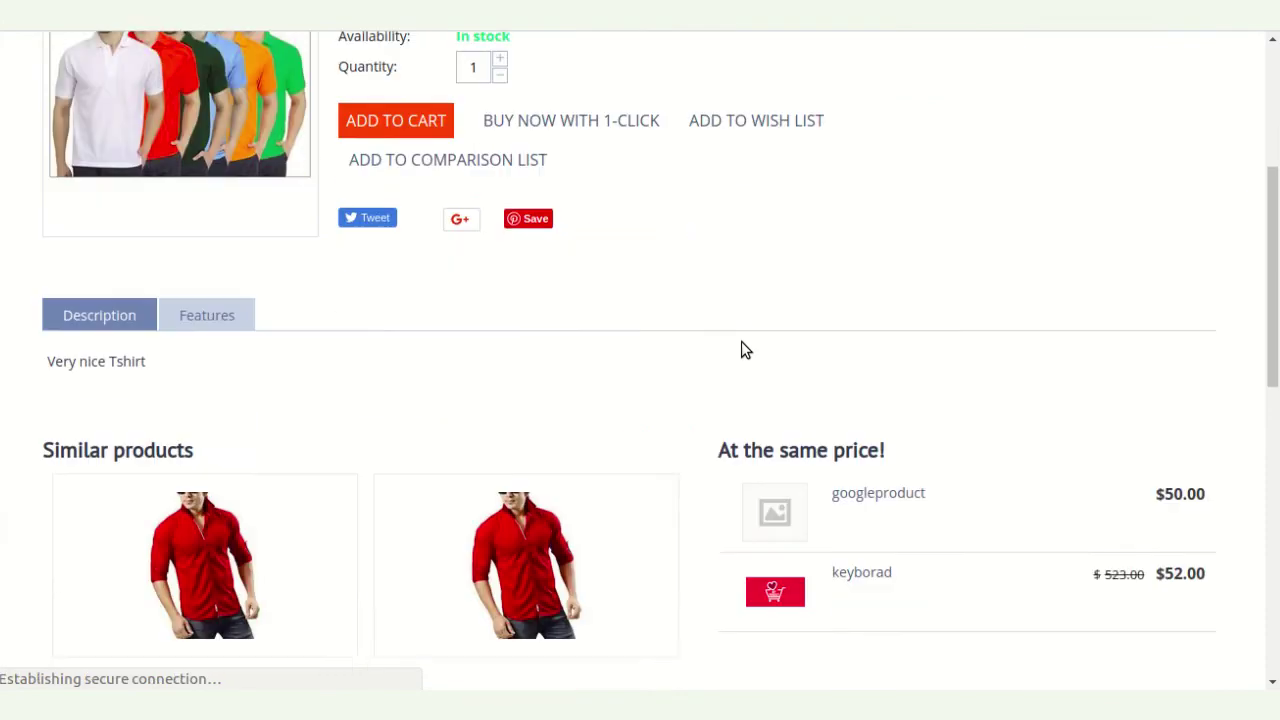
pyautogui.scroll(-5, 743, 355)
pyautogui.scroll(7, 766, 466)
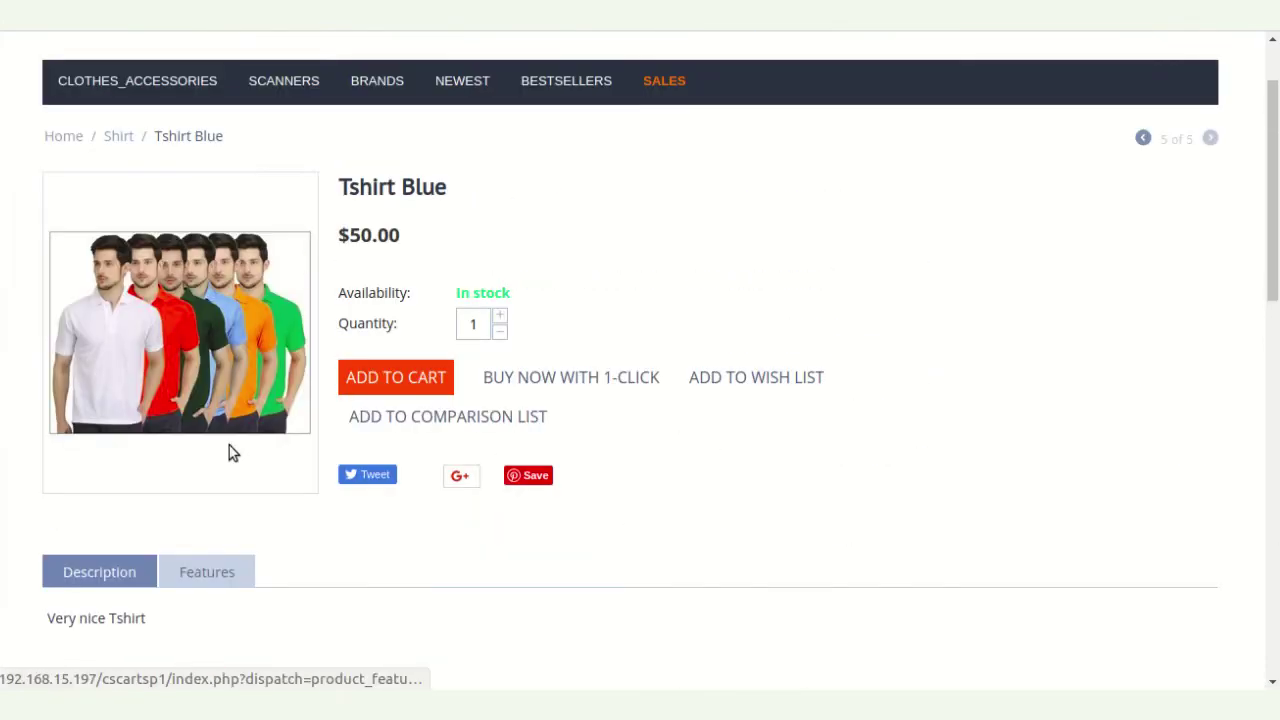